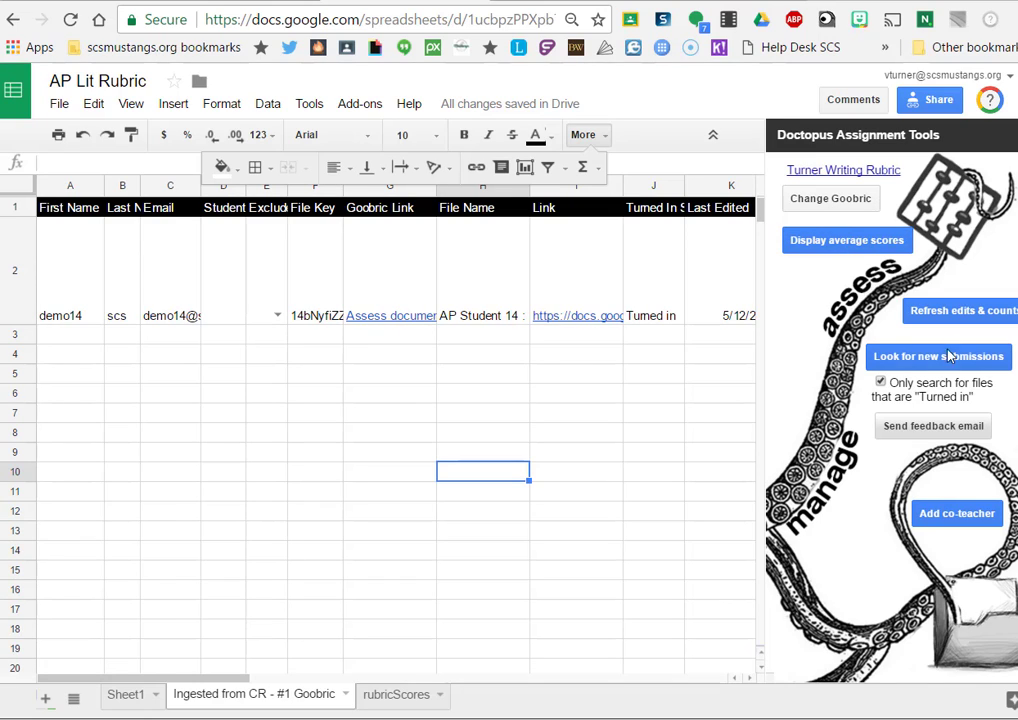
# Step: Look for new turned-in submissions and open the assessment link of the newly added submission in row 2
pyautogui.click(938, 358)
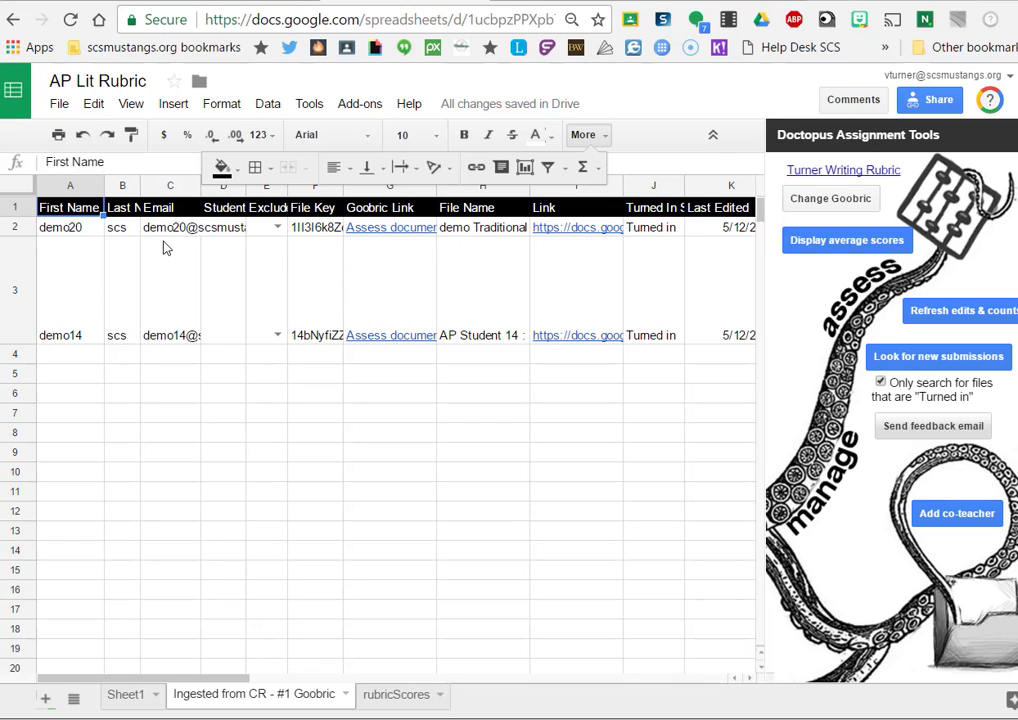
pyautogui.moveTo(575, 241)
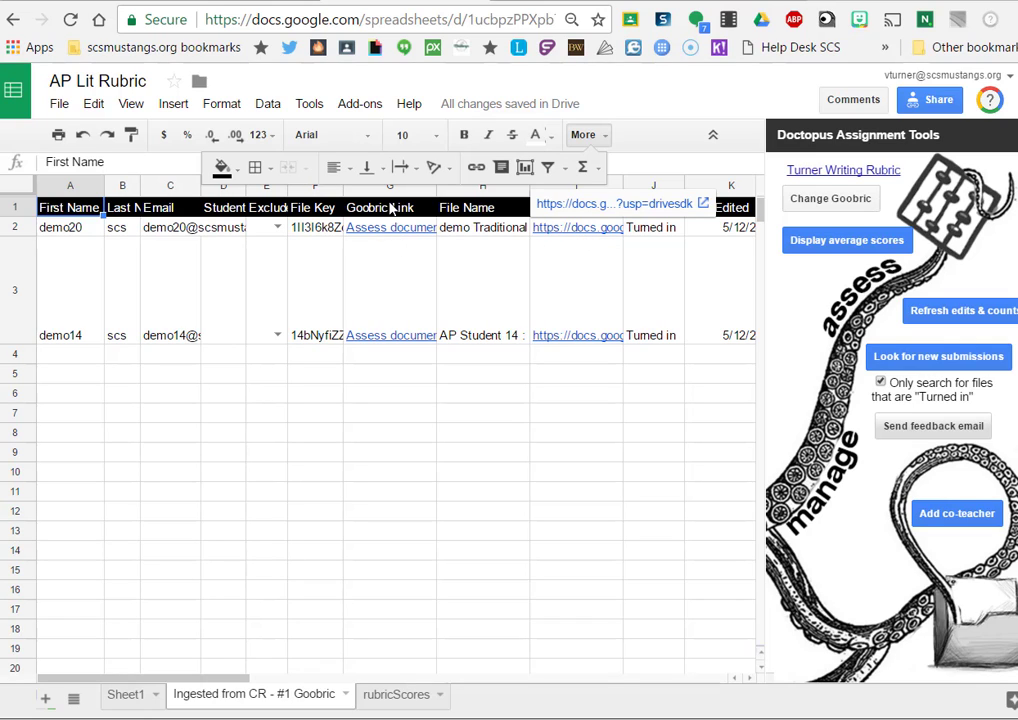
pyautogui.click(390, 222)
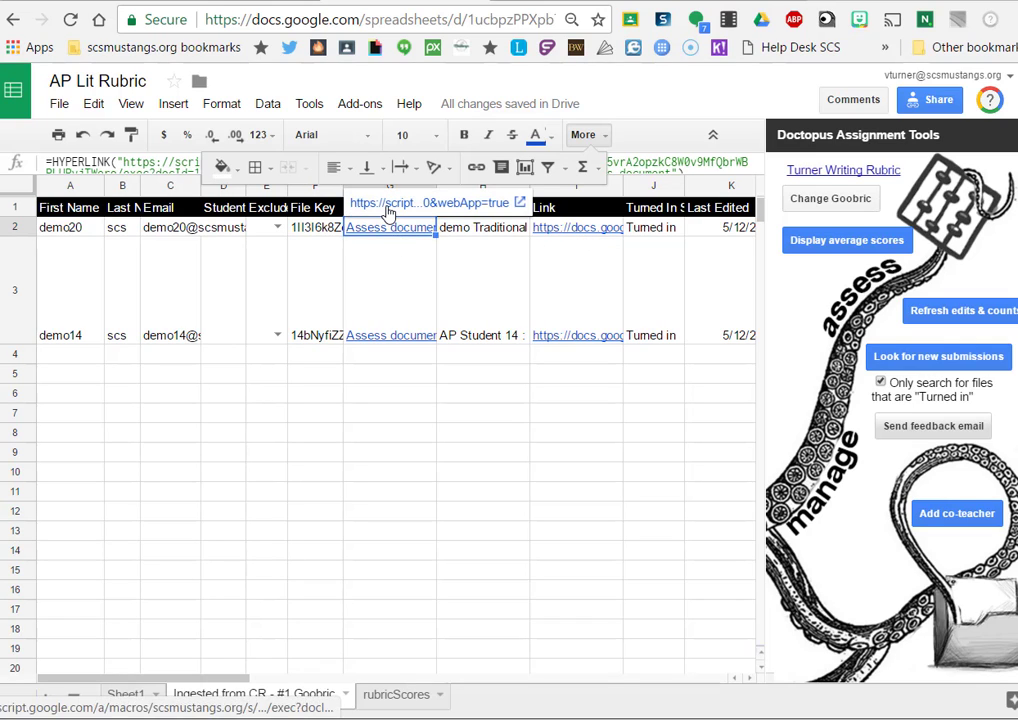
pyautogui.click(389, 215)
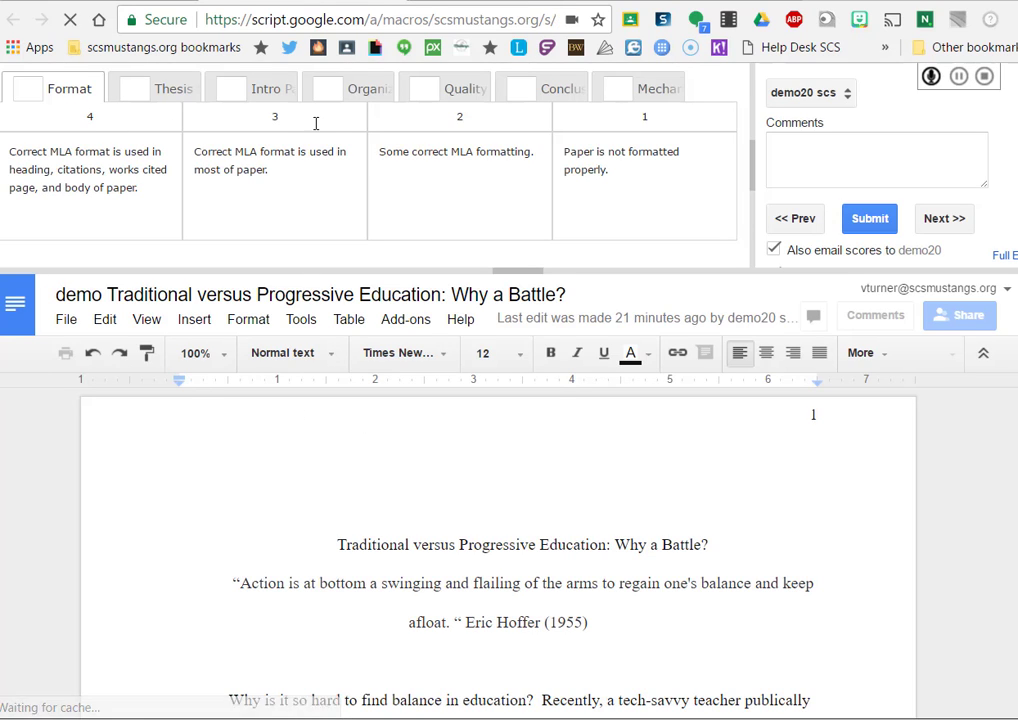
# Step: Score the essay's Format criterion 4 and enter the comment "Great job with formatting!"
pyautogui.click(332, 155)
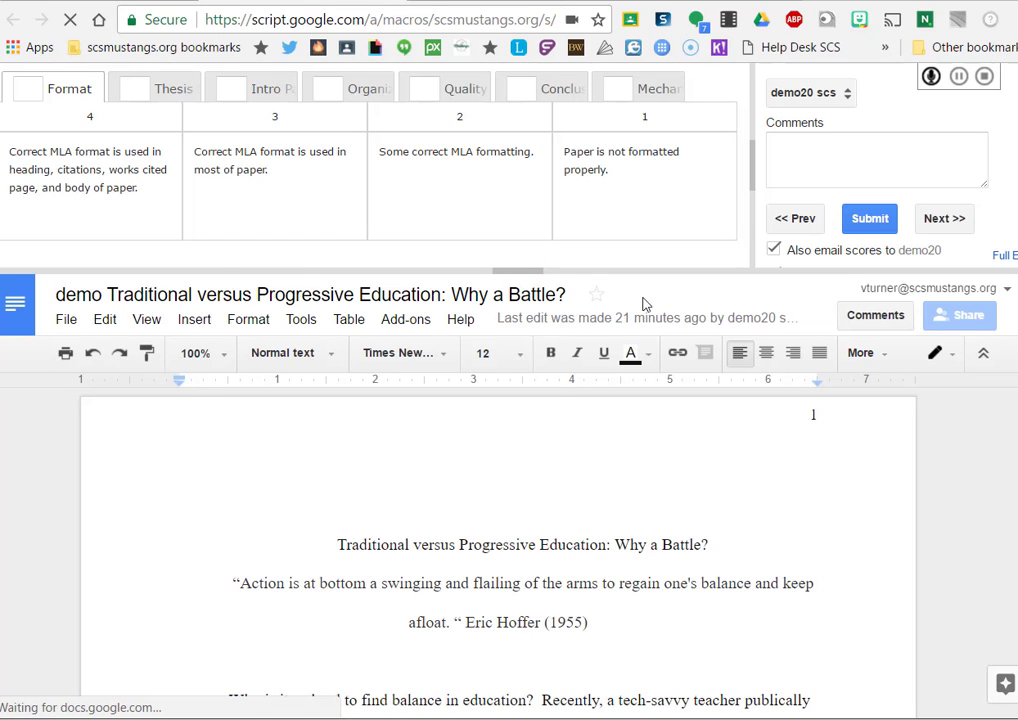
pyautogui.click(75, 172)
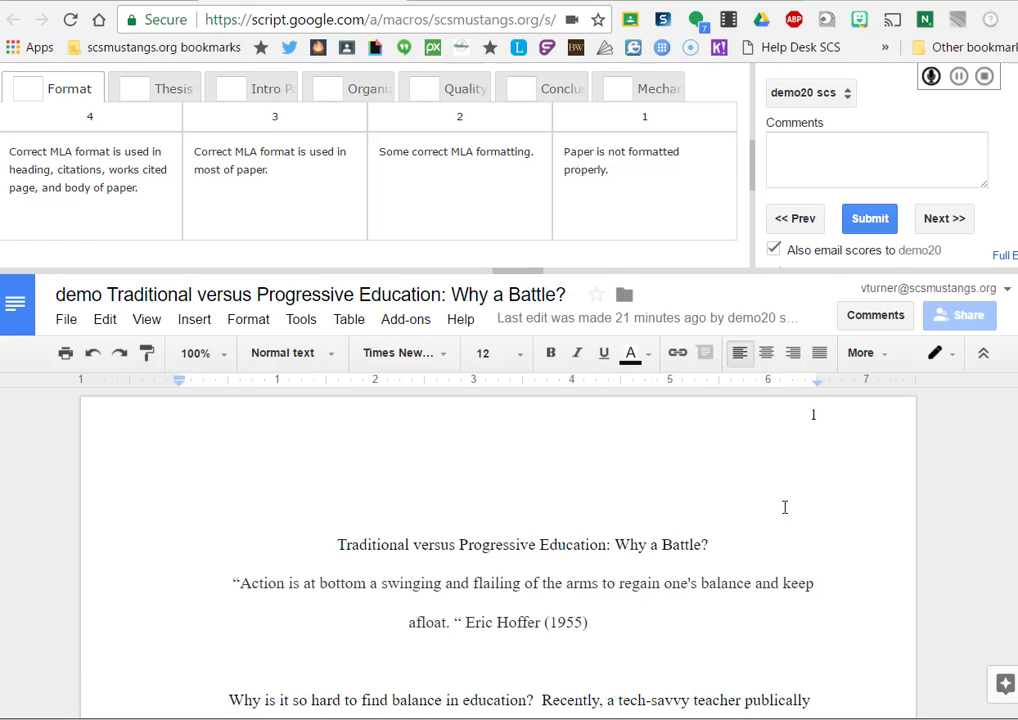
pyautogui.scroll(-5, 641, 590)
pyautogui.scroll(5, 641, 595)
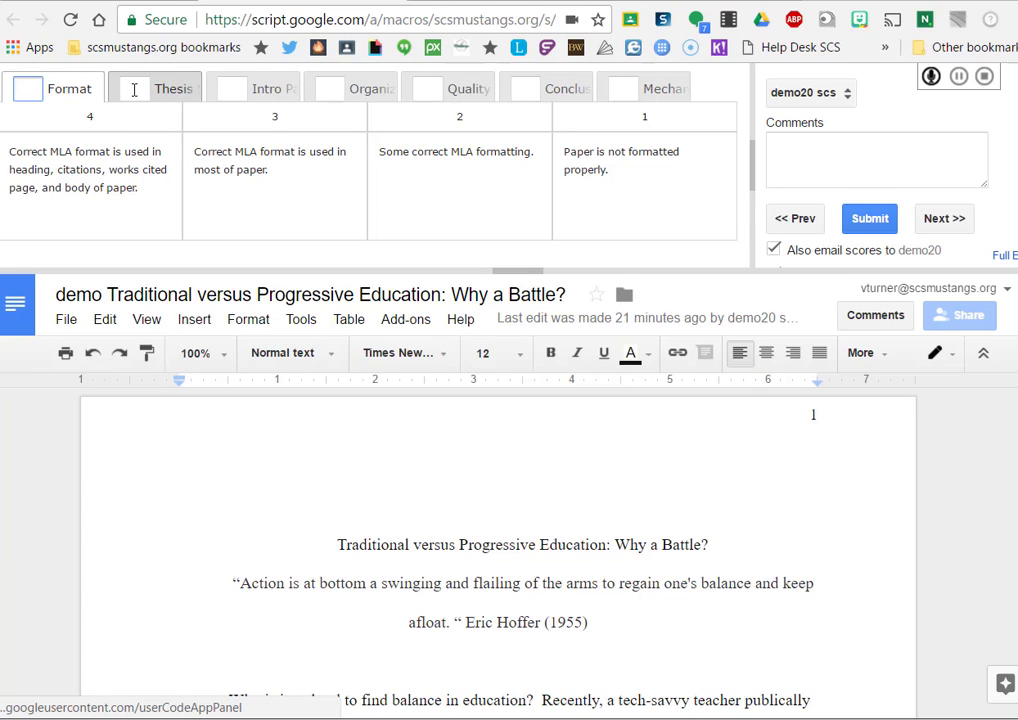
pyautogui.click(26, 90)
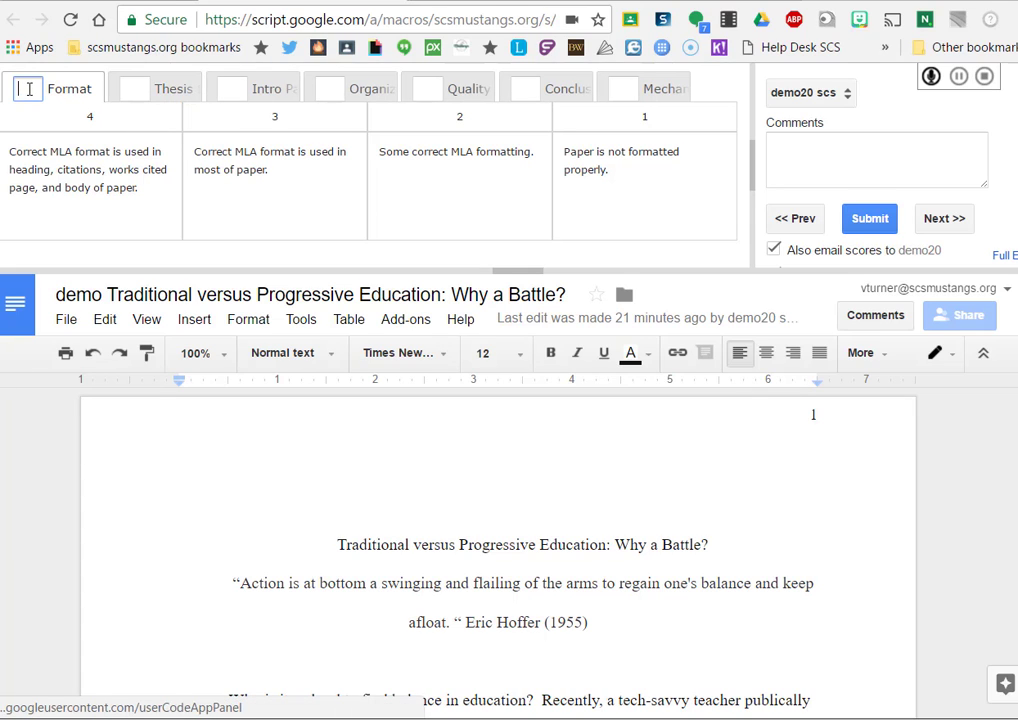
pyautogui.write('4')
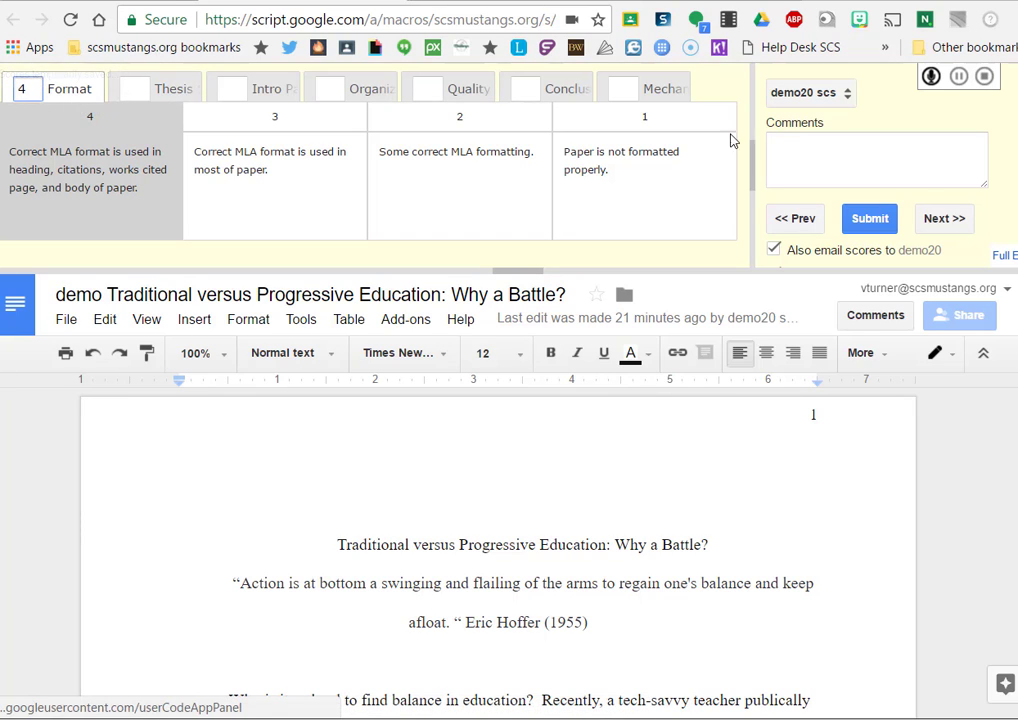
pyautogui.click(779, 142)
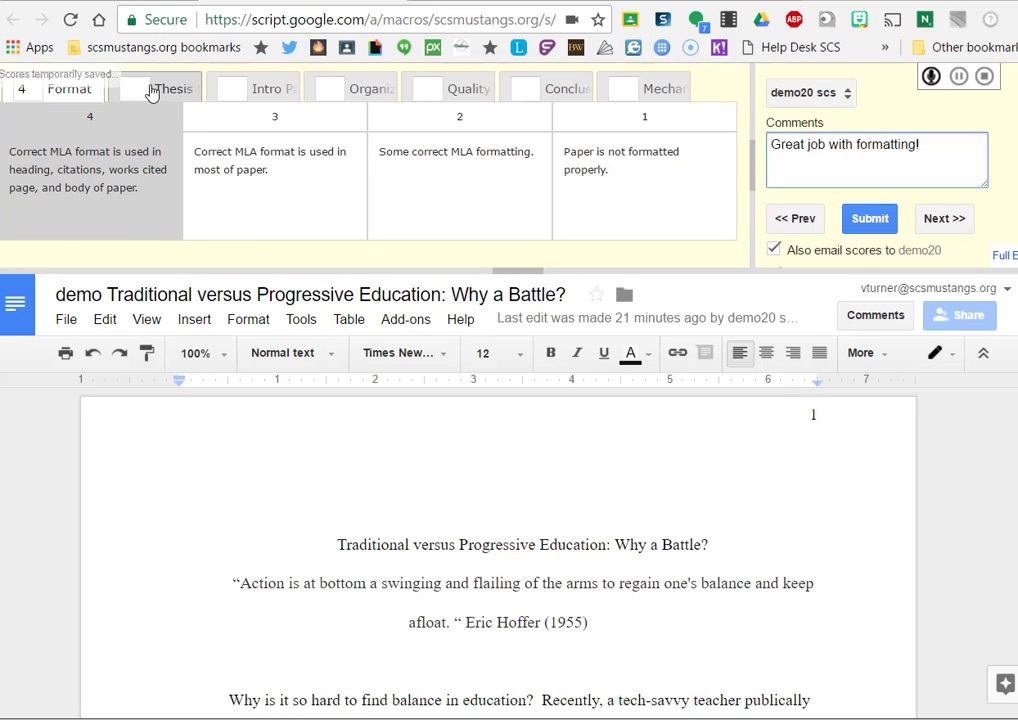
# Step: Score Thesis Statement 3 and add the comment "Work on thesis--remember movie trailer!" below the formatting remark
pyautogui.click(139, 89)
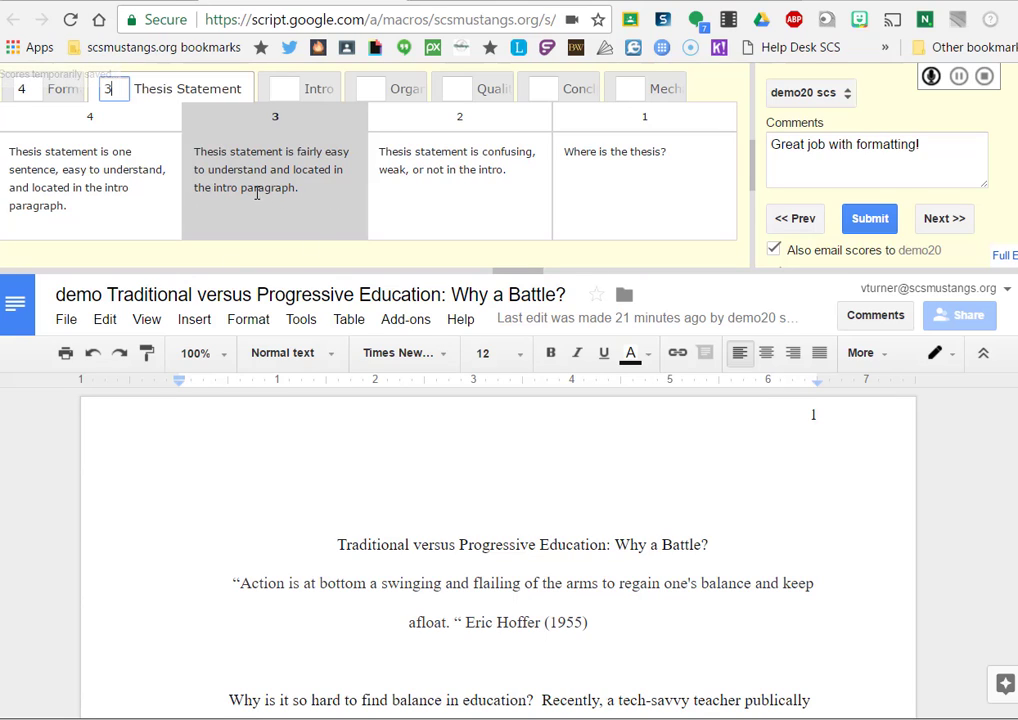
pyautogui.click(930, 148)
pyautogui.press('Return')
pyautogui.press('Return')
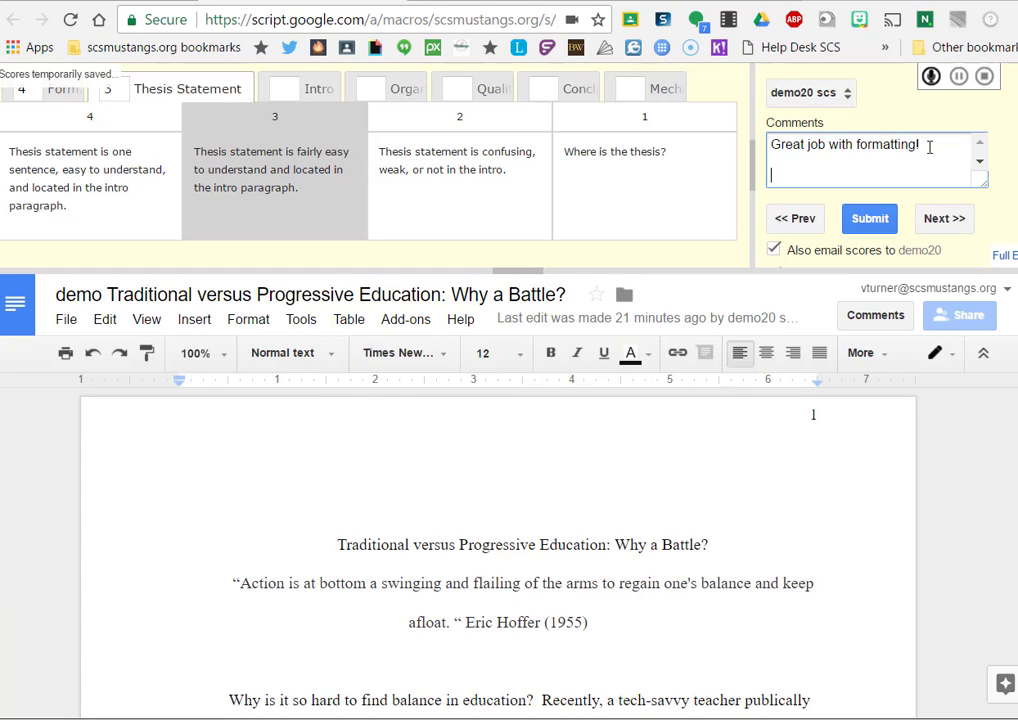
pyautogui.write('Work on thesis')
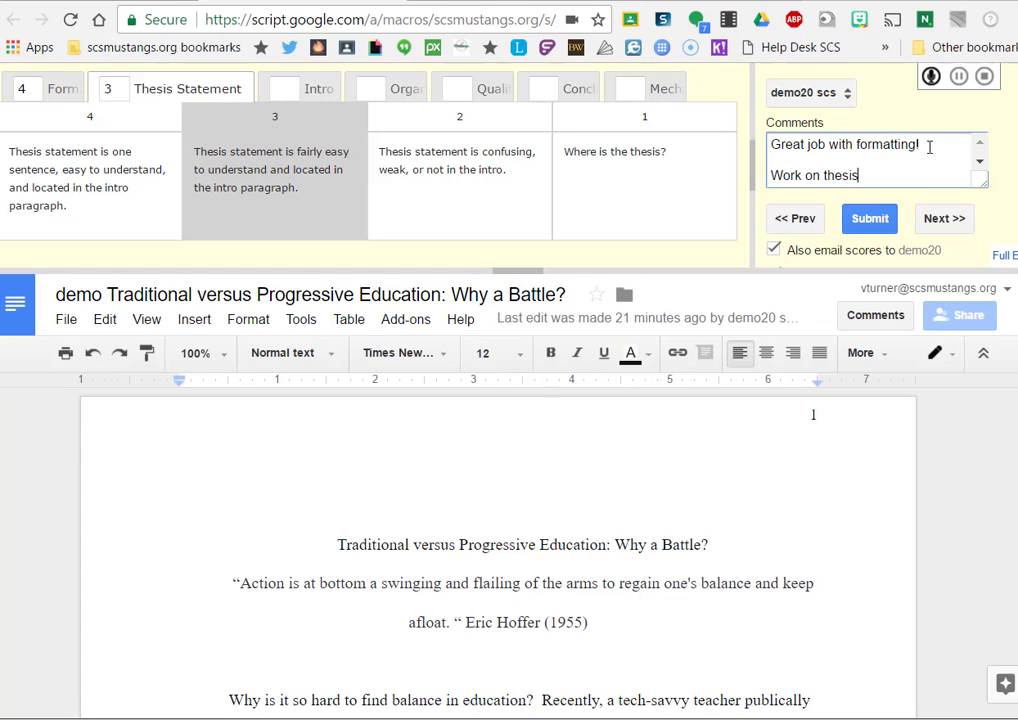
pyautogui.write('--')
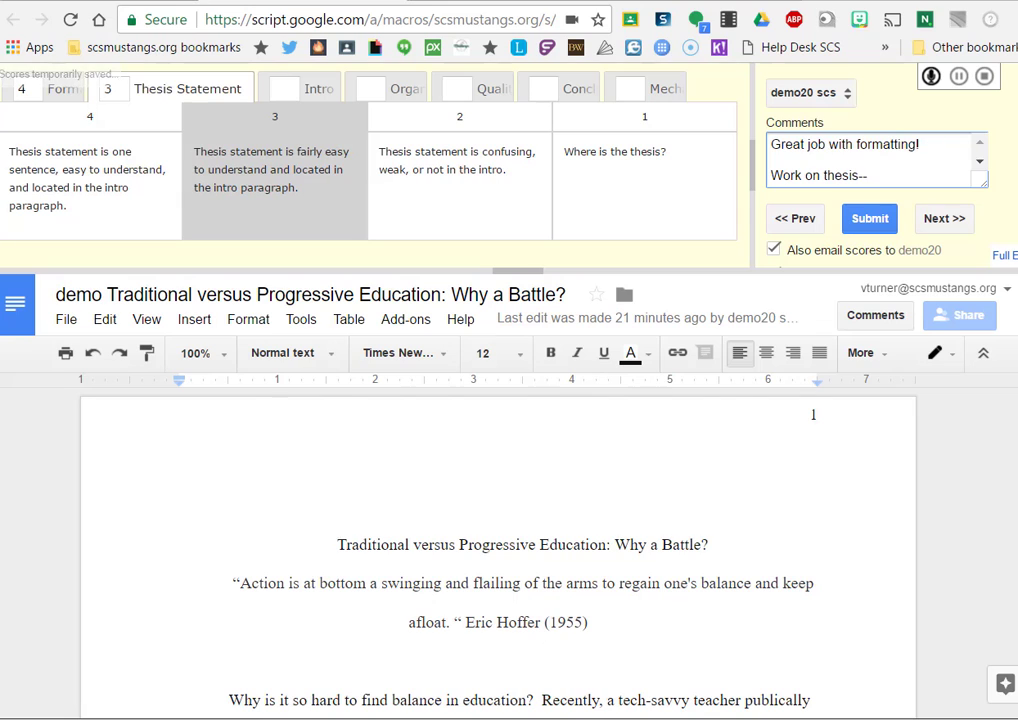
pyautogui.scroll(-4, 498, 550)
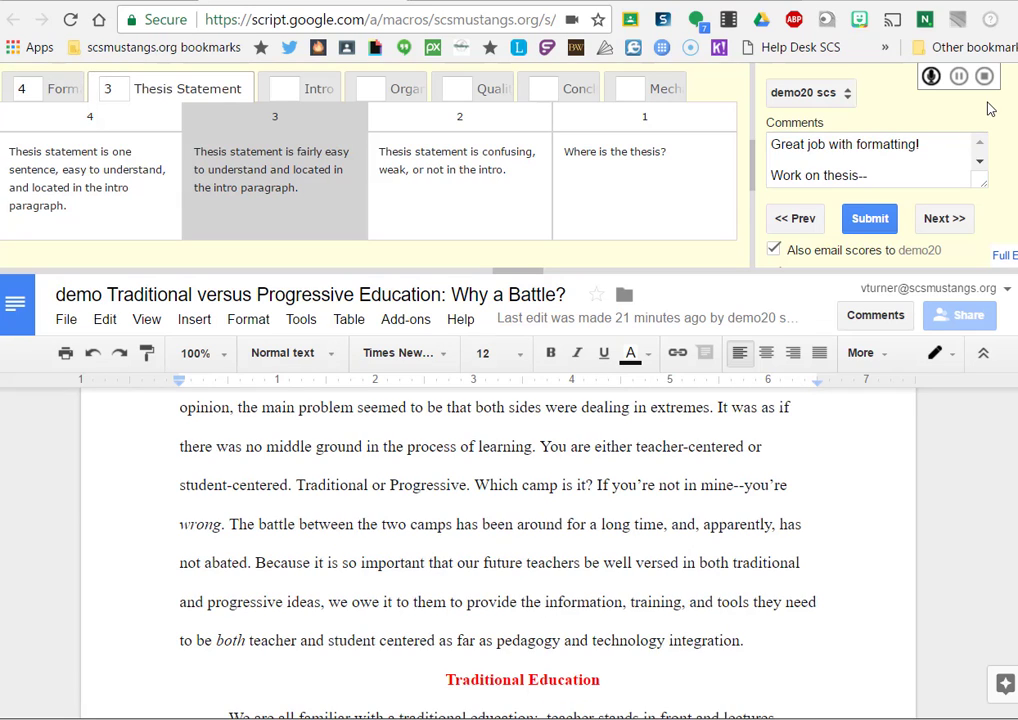
pyautogui.click(876, 175)
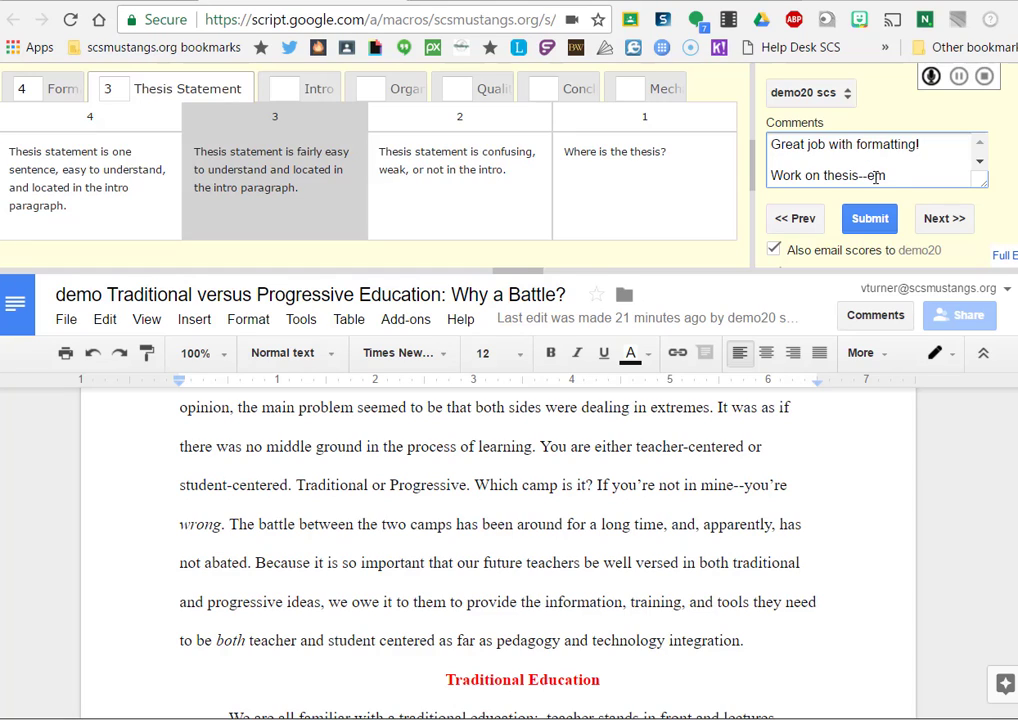
pyautogui.write('remember movie ')
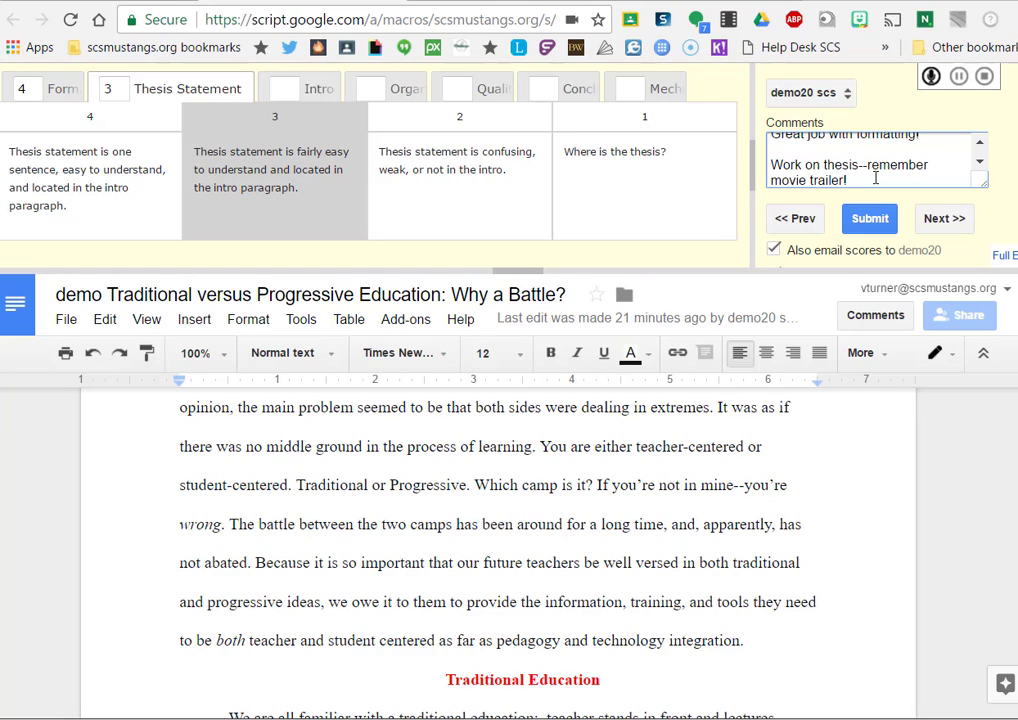
pyautogui.write('trailer!')
pyautogui.press('Return')
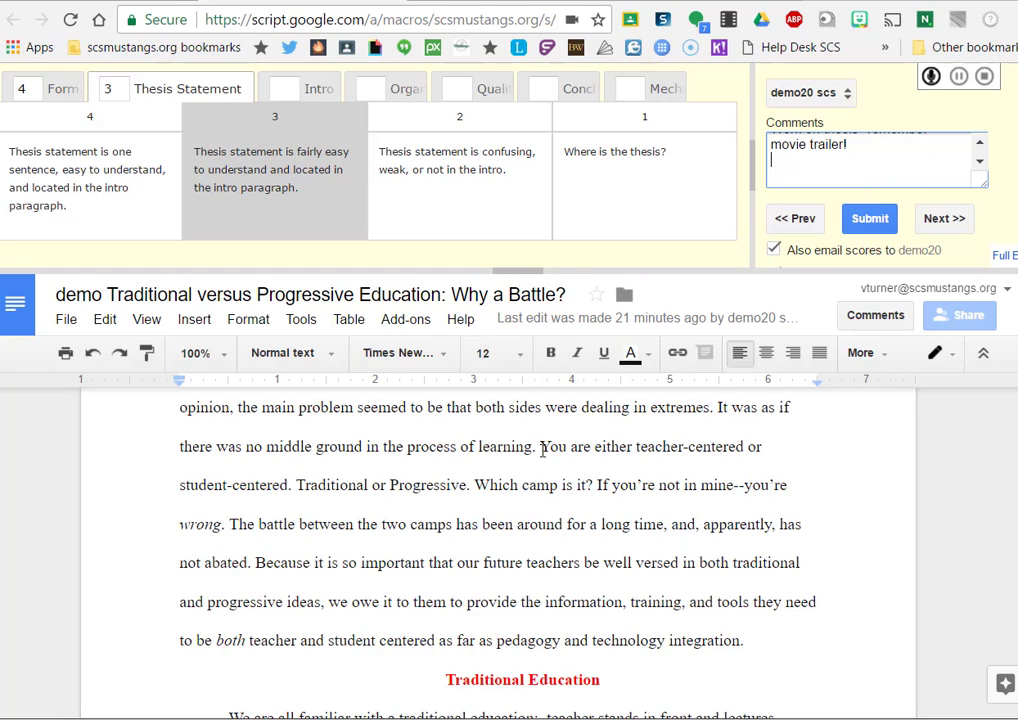
# Step: Score Intro Paragraph 4, Organization 3 and Quality of Information 4 in the rubric
pyautogui.moveTo(597, 486); pyautogui.dragTo(815, 540)
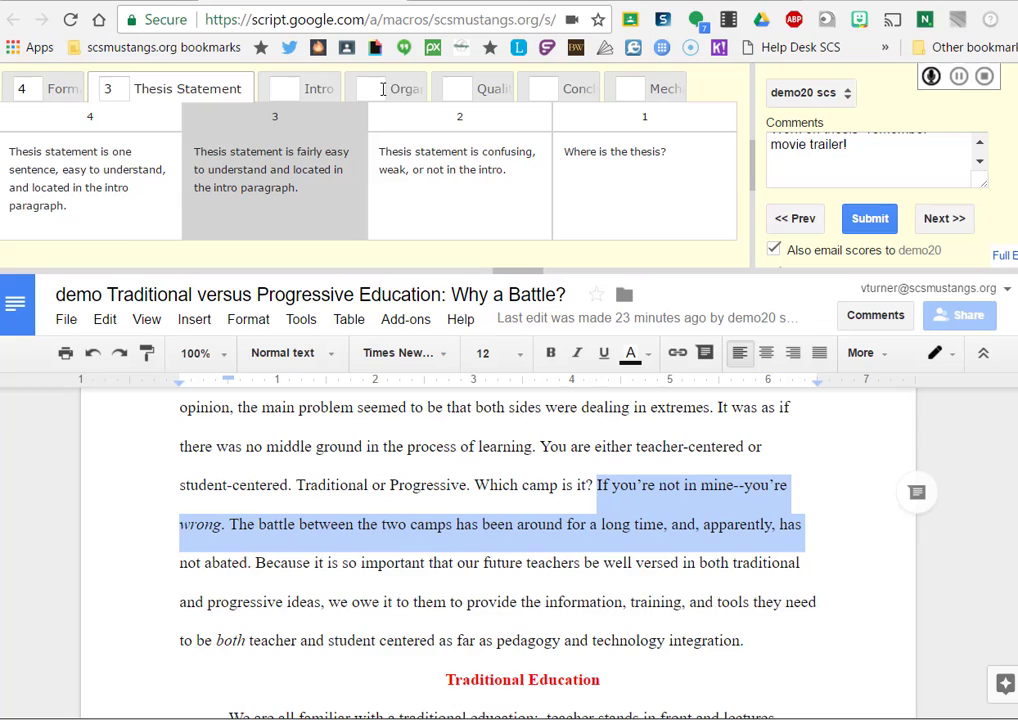
pyautogui.click(284, 89)
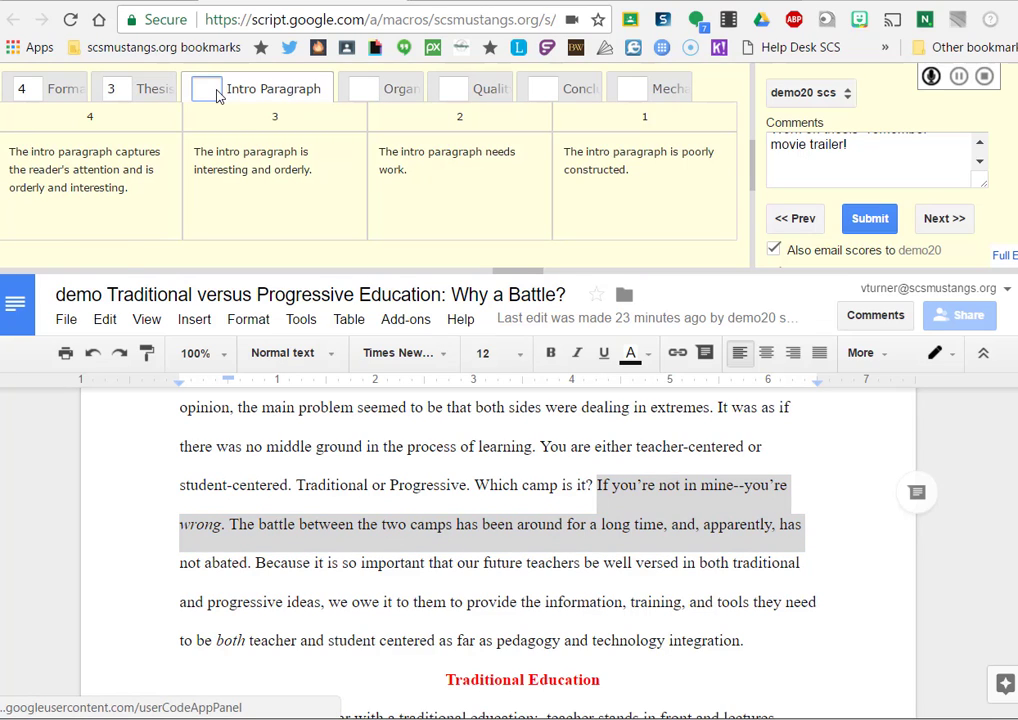
pyautogui.click(352, 92)
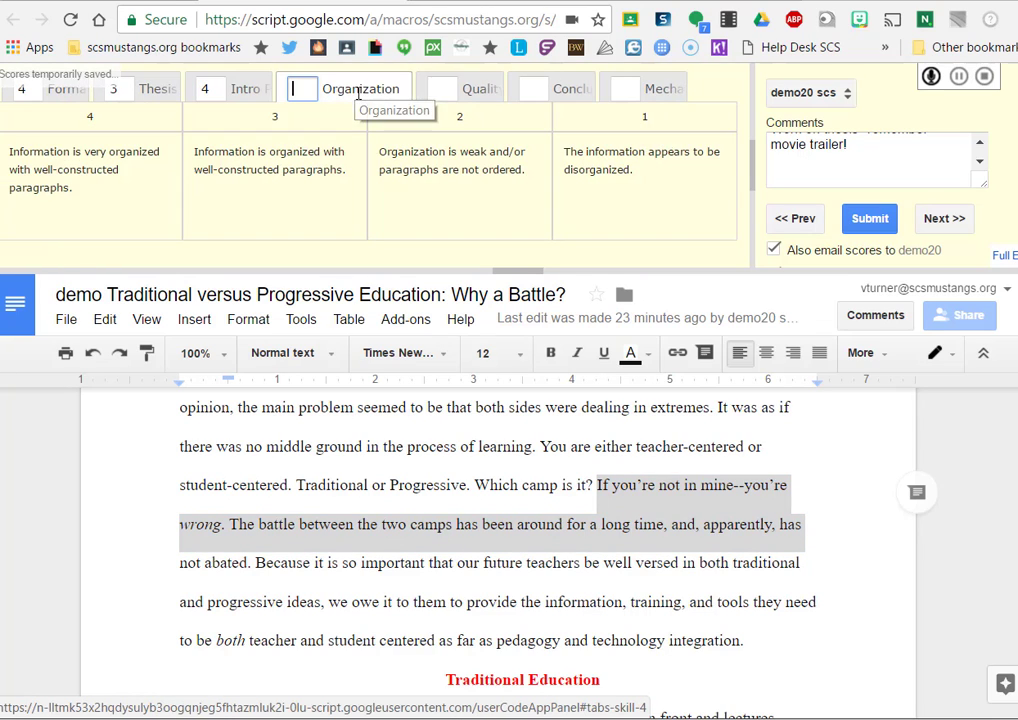
pyautogui.write('3')
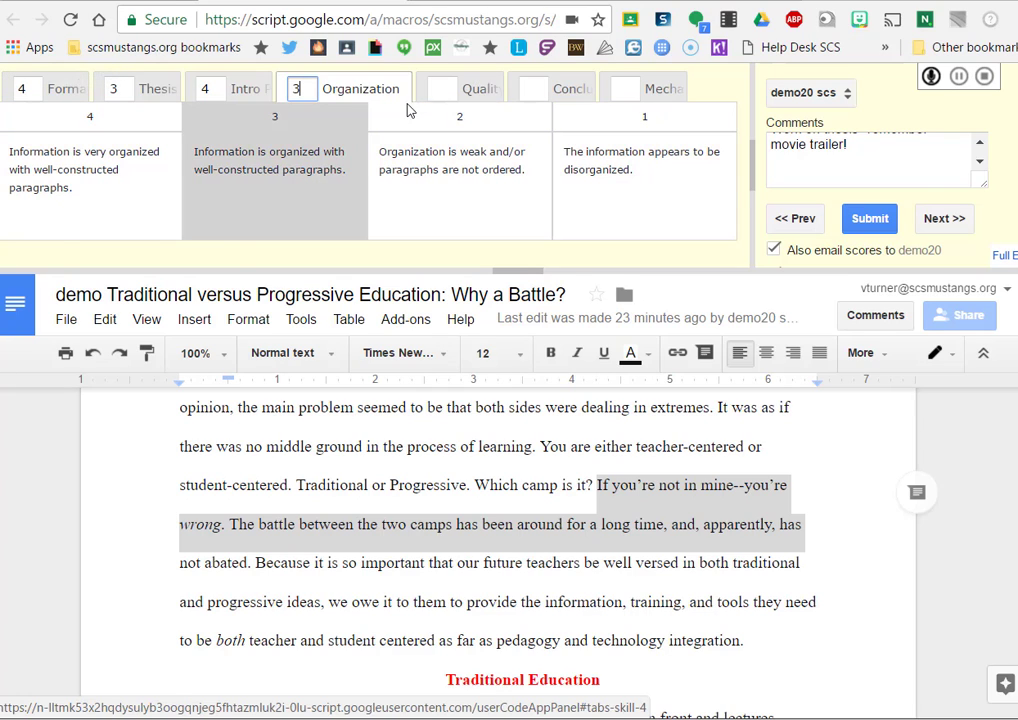
pyautogui.click(438, 91)
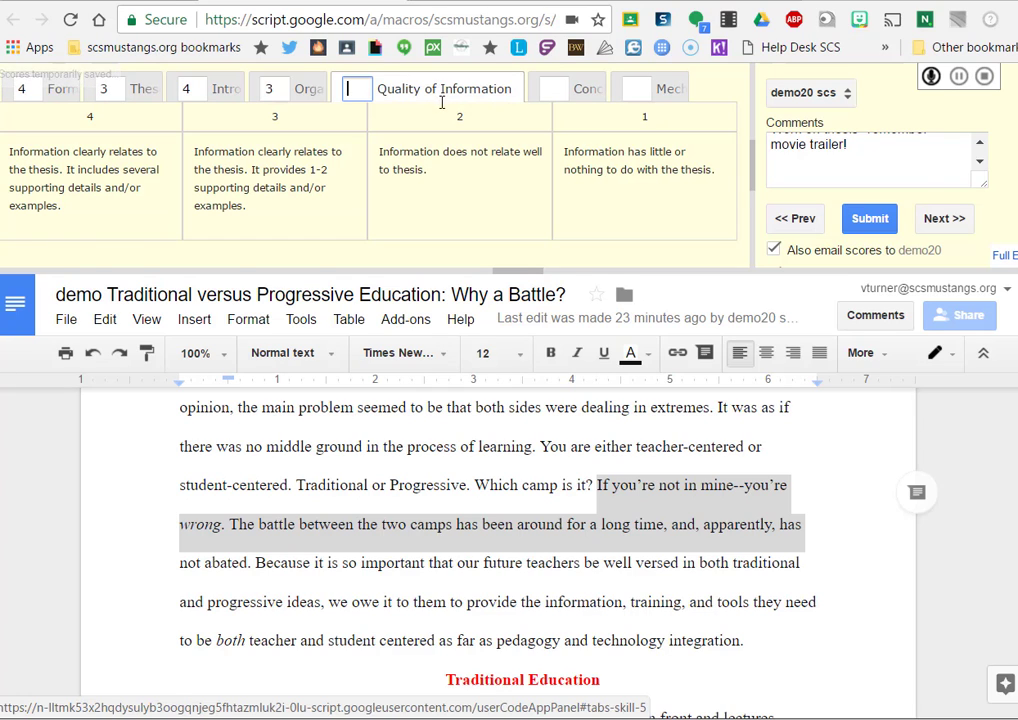
pyautogui.write('4')
# Step: Score Conclusion 3 with the added comment "Work on a powerful conclusion." and score Mechanics 4
pyautogui.click(545, 90)
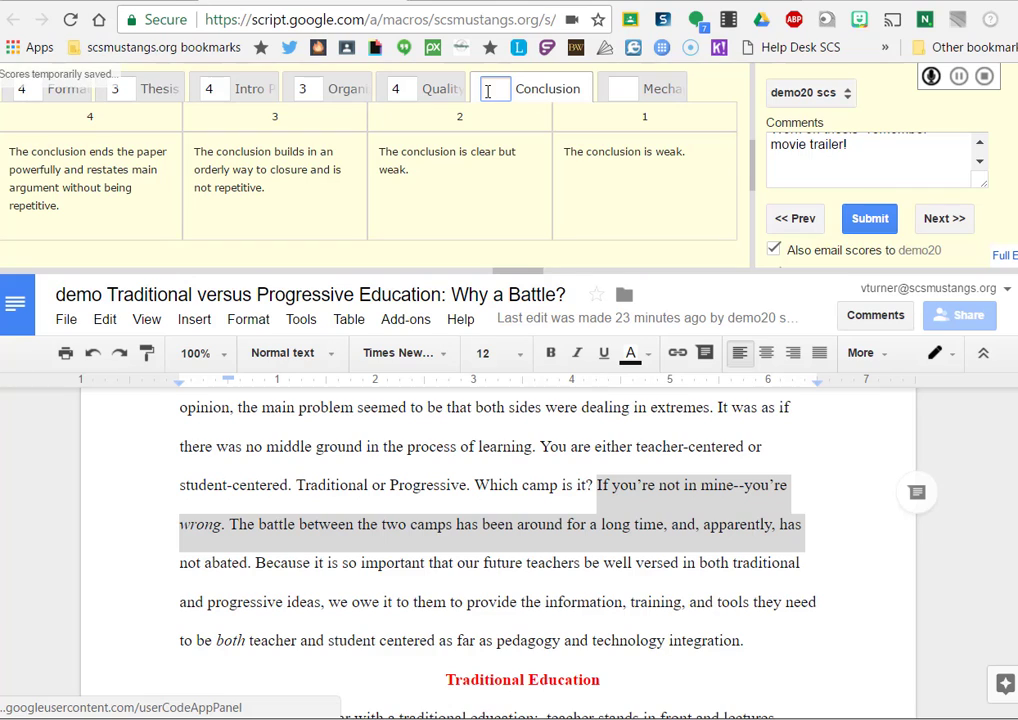
pyautogui.write('3')
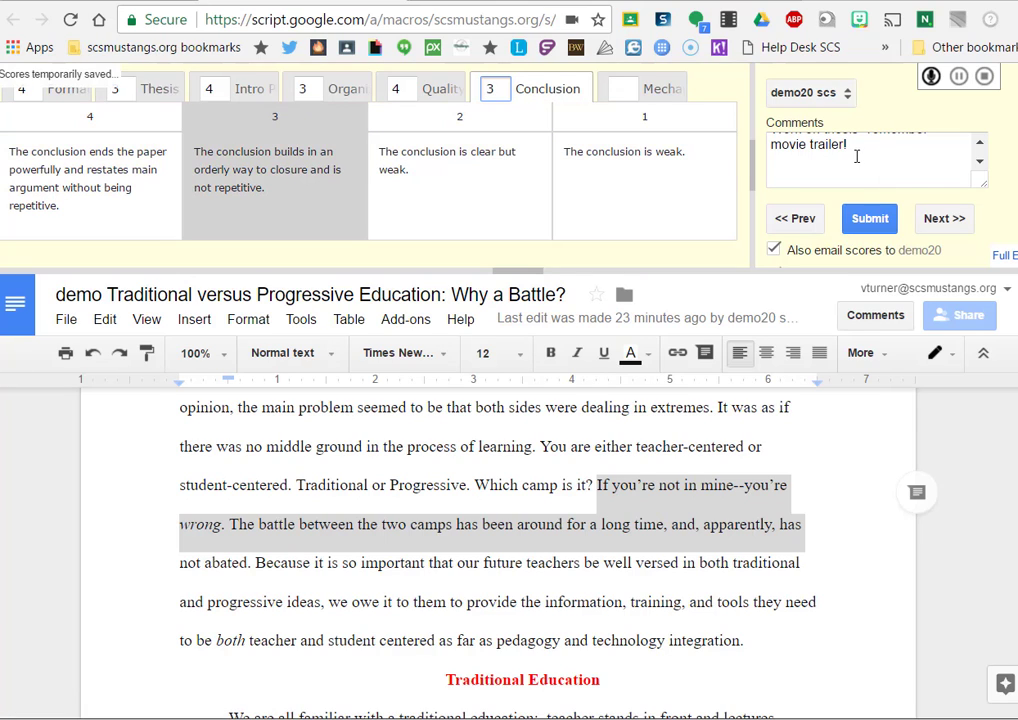
pyautogui.click(858, 157)
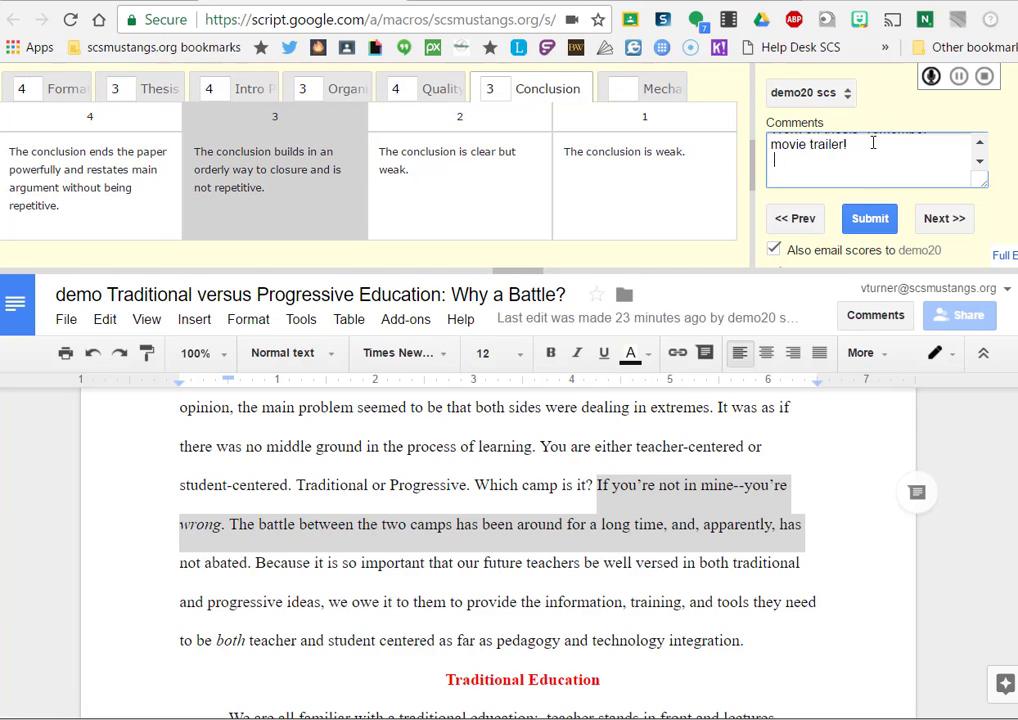
pyautogui.write('Work on a pow')
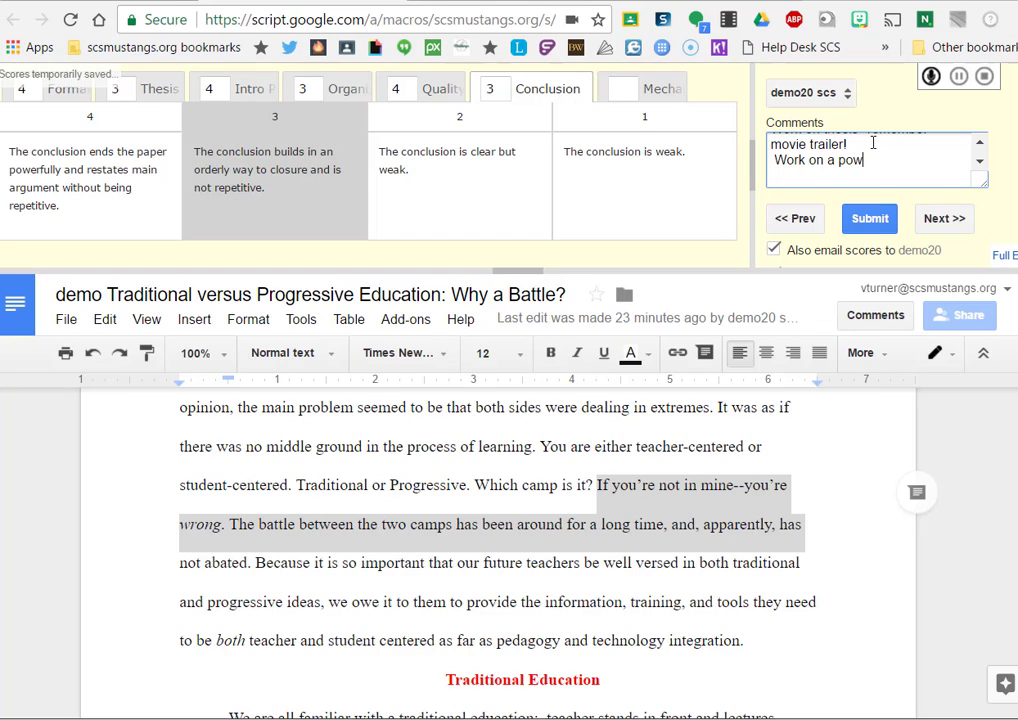
pyautogui.write('erful conclusion.')
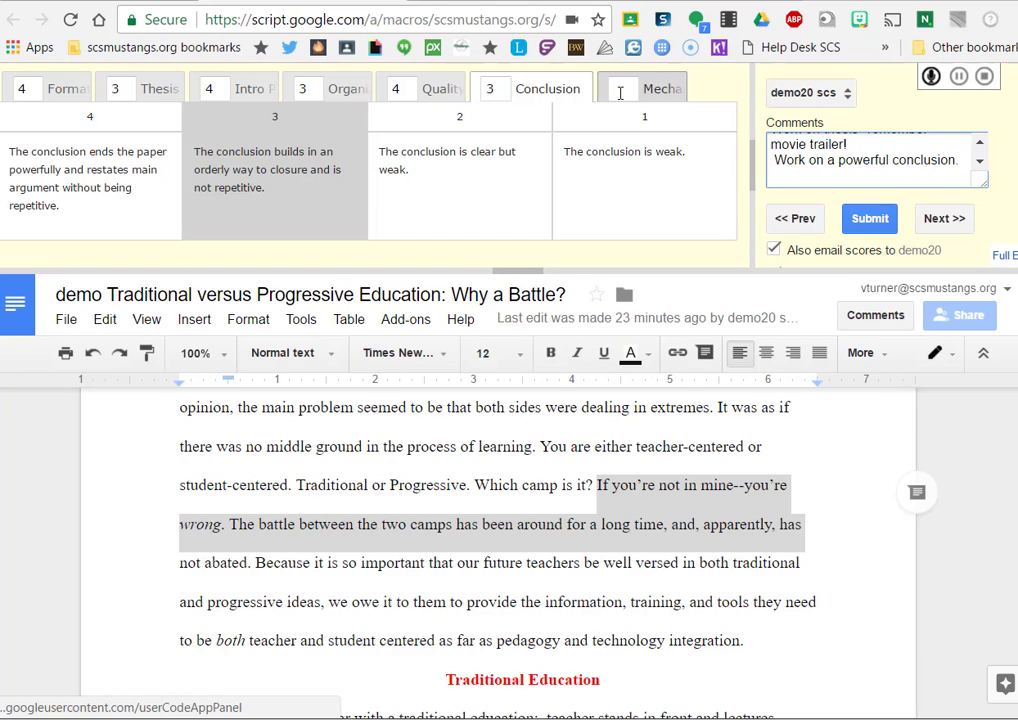
pyautogui.click(613, 92)
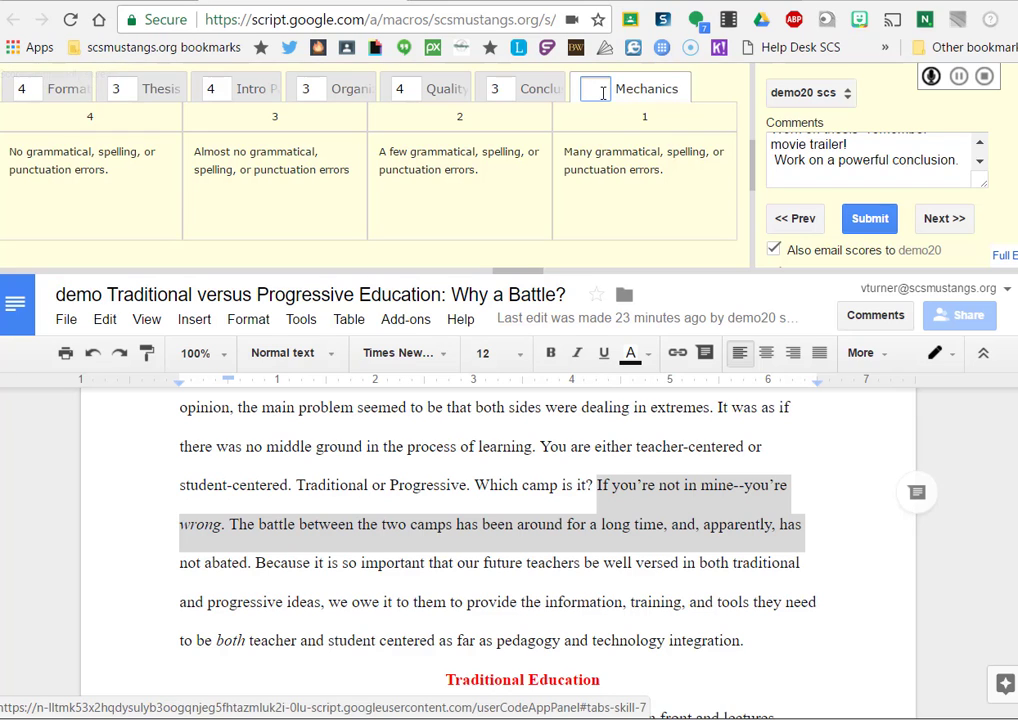
pyautogui.write('4')
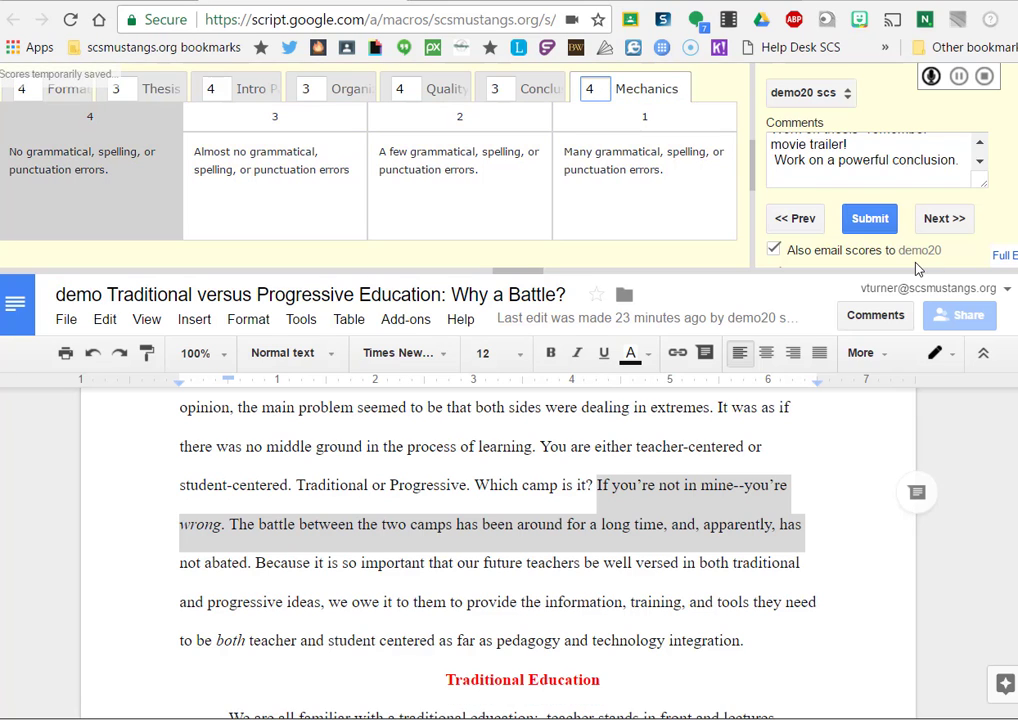
# Step: Record an audio comment for the essay and upload it to Drive
pyautogui.scroll(3, 875, 488)
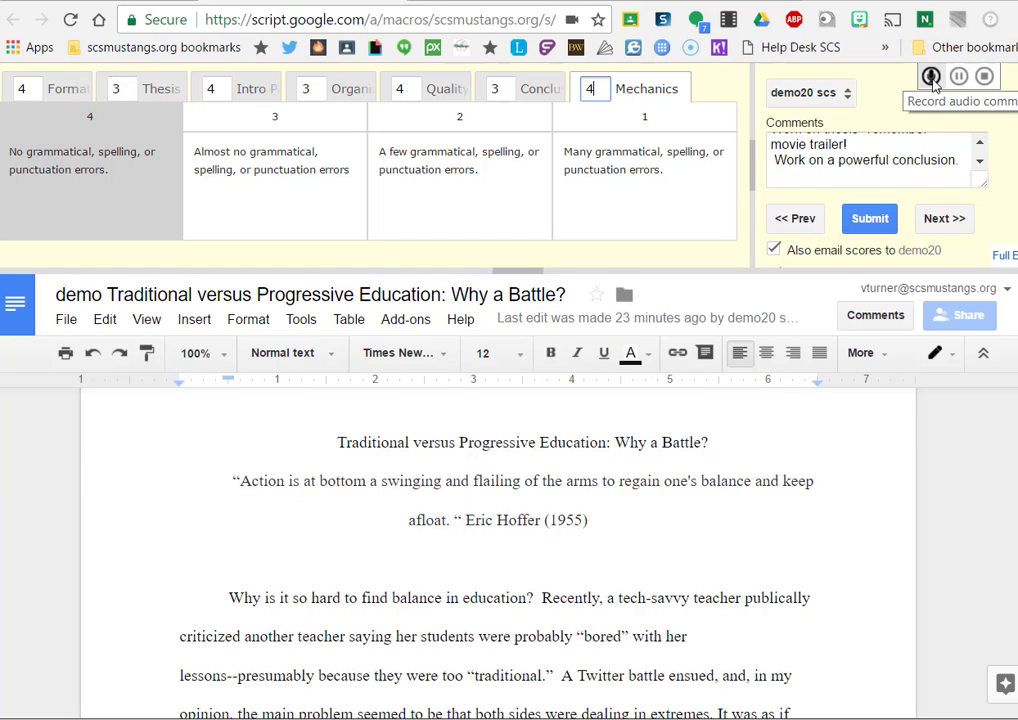
pyautogui.click(931, 78)
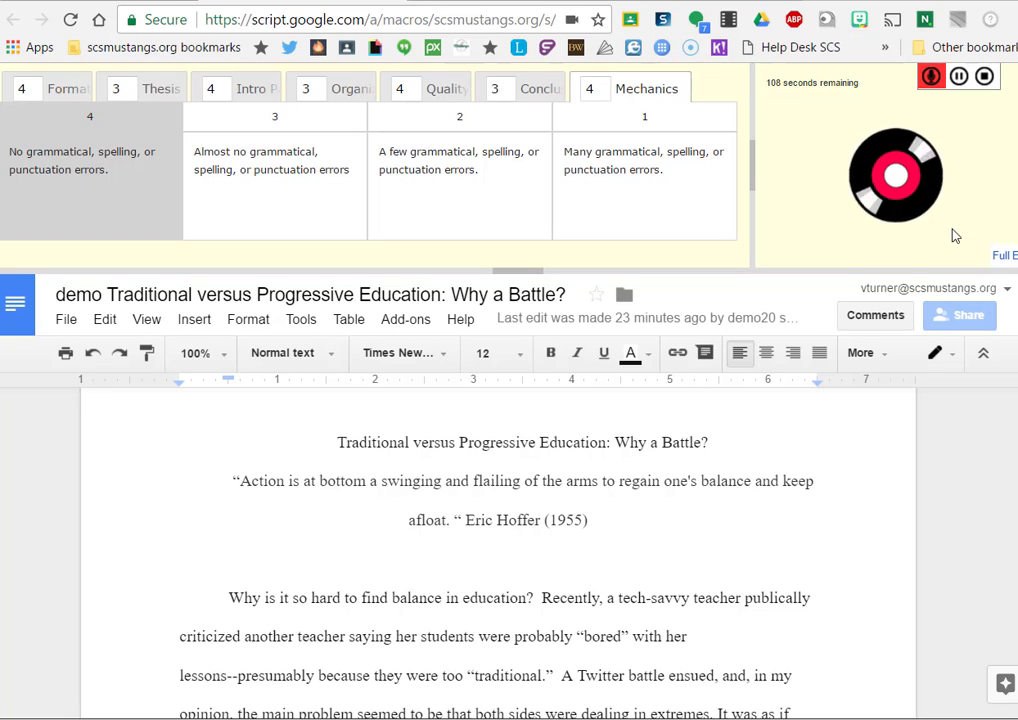
pyautogui.click(984, 76)
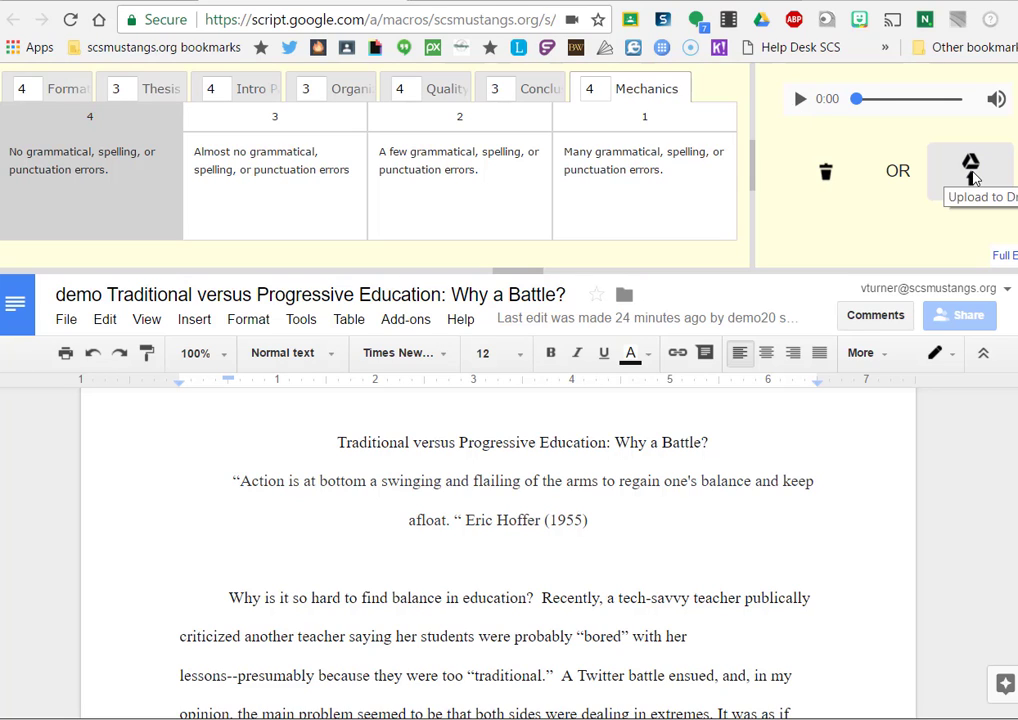
pyautogui.click(971, 170)
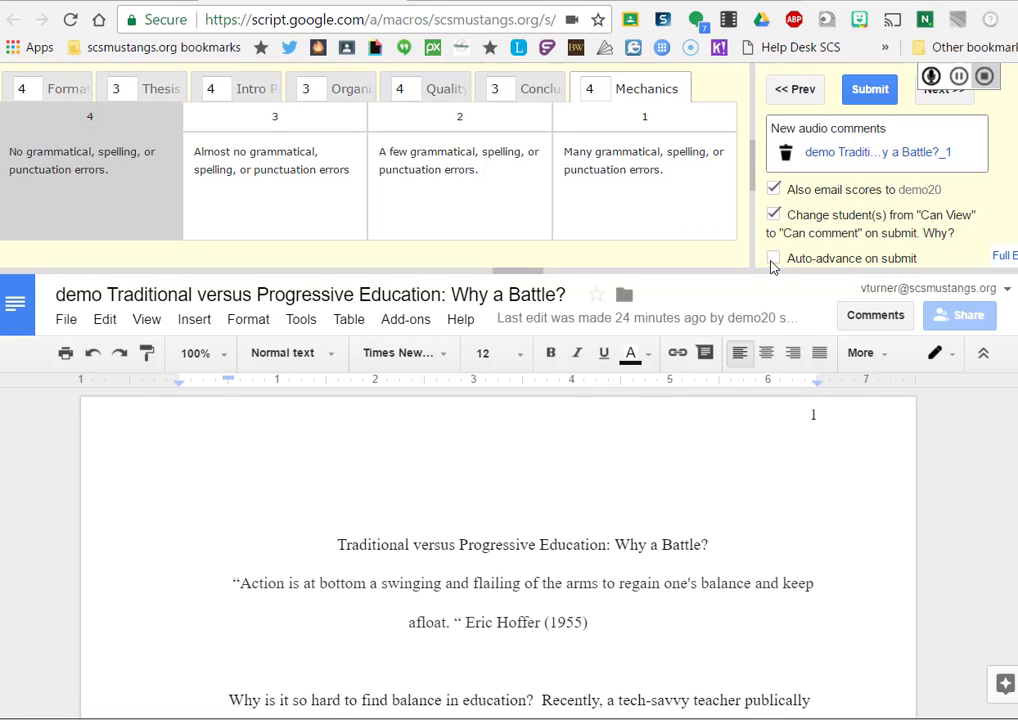
pyautogui.scroll(2, 880, 200)
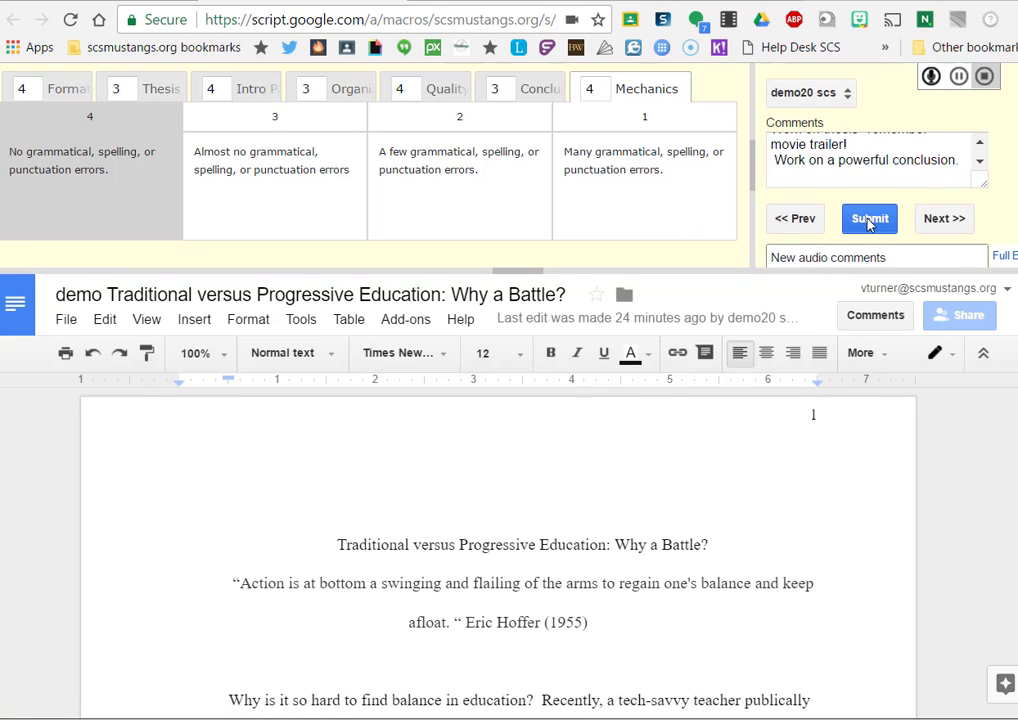
# Step: Submit the completed rubric assessment and open the rubricScores sheet in the AP Lit Rubric spreadsheet
pyautogui.click(869, 220)
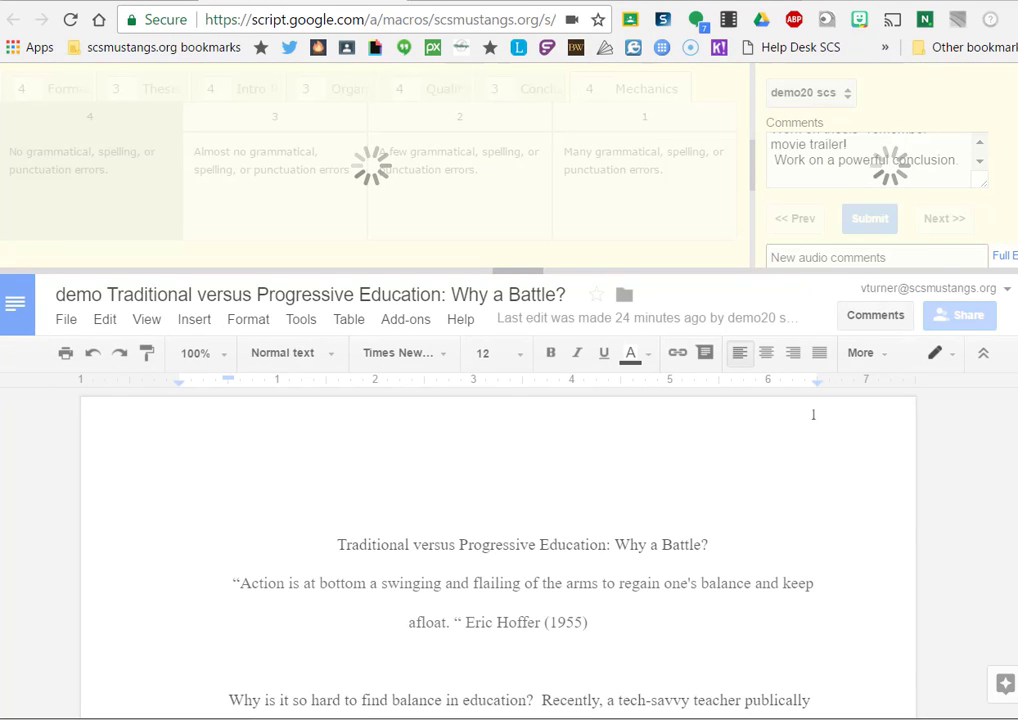
pyautogui.click(265, 2)
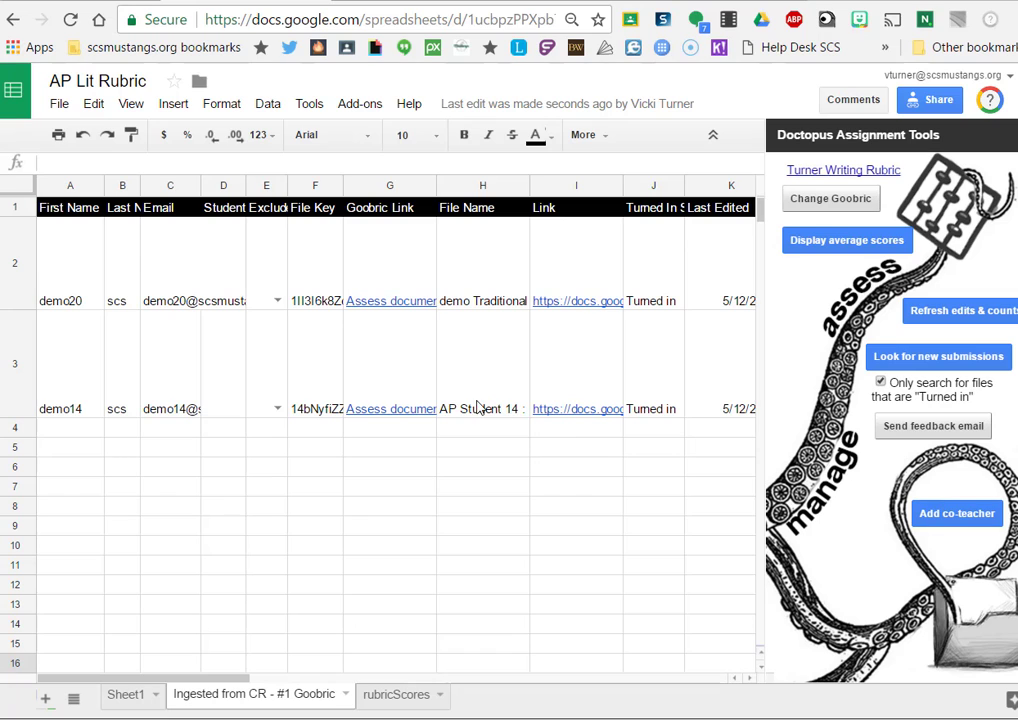
pyautogui.moveTo(208, 682)
pyautogui.mouseDown()
pyautogui.moveTo(695, 686)
pyautogui.moveTo(200, 682)
pyautogui.mouseUp()
pyautogui.click(388, 695)
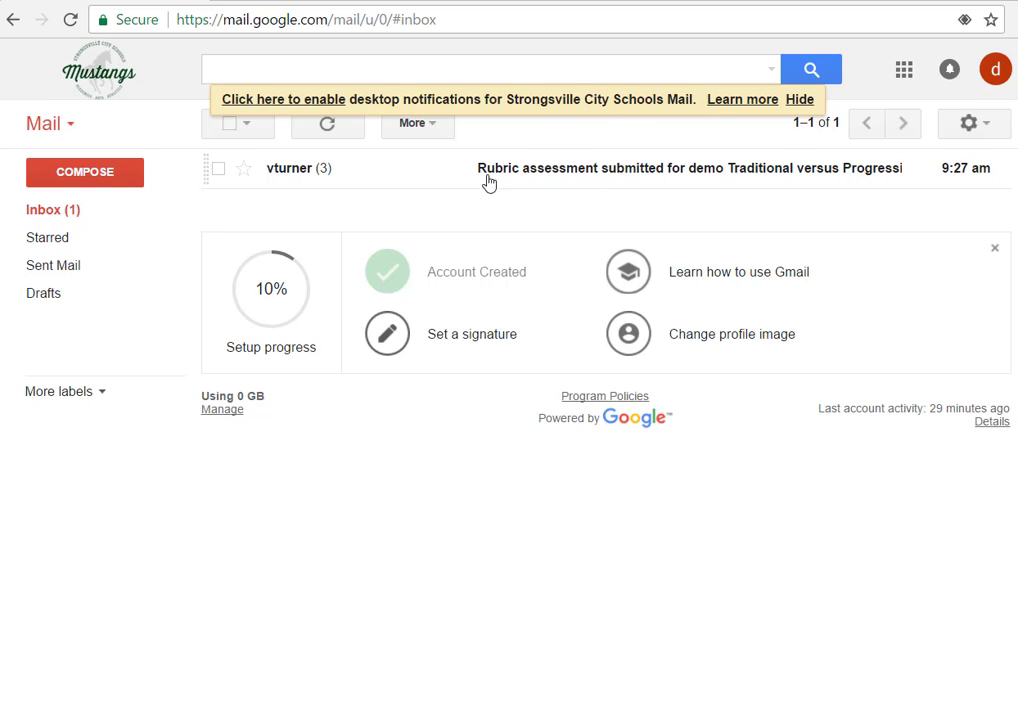
# Step: Open the rubric assessment email for the Traditional versus Progressive Education essay in the student's Gmail and review its scores, comments and audio link
pyautogui.click(559, 172)
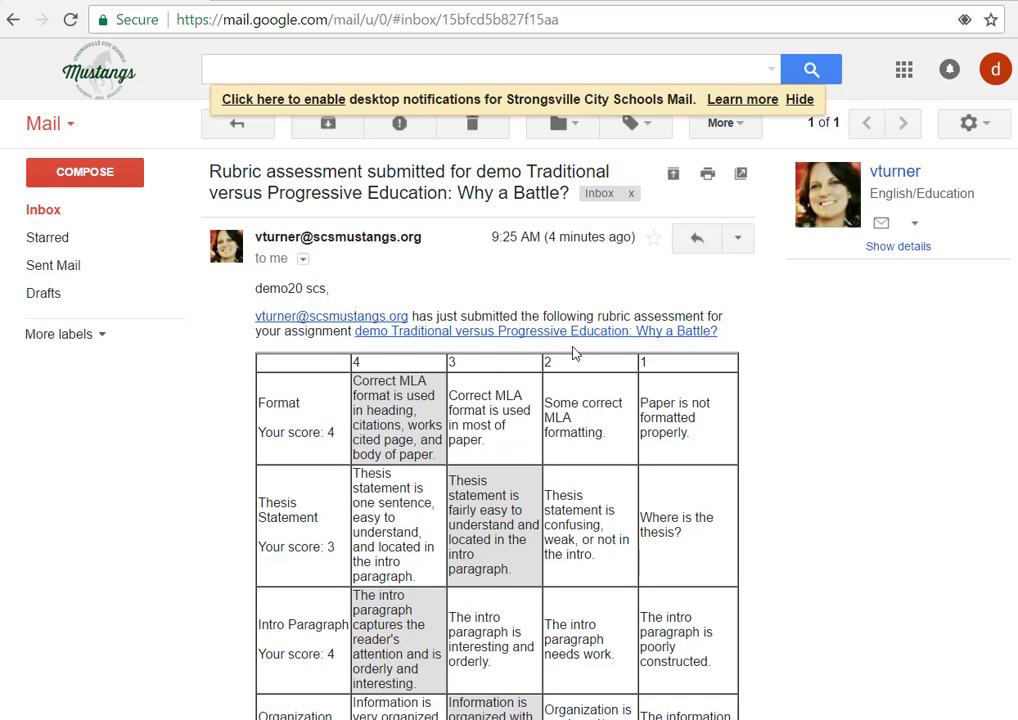
pyautogui.scroll(-1, 679, 433)
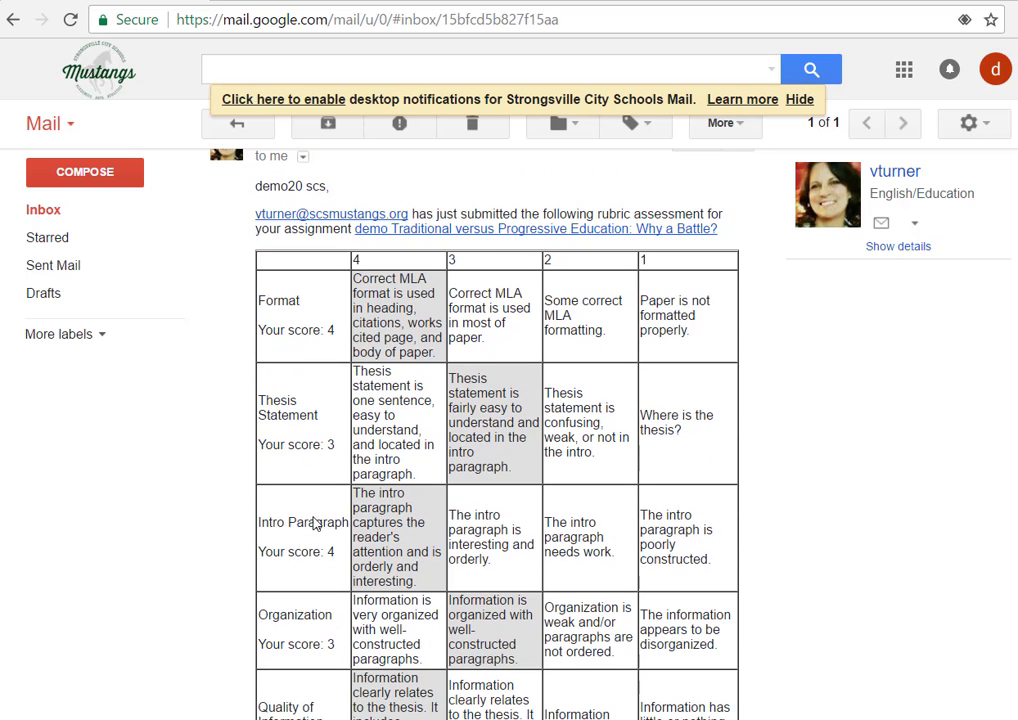
pyautogui.scroll(-2, 310, 615)
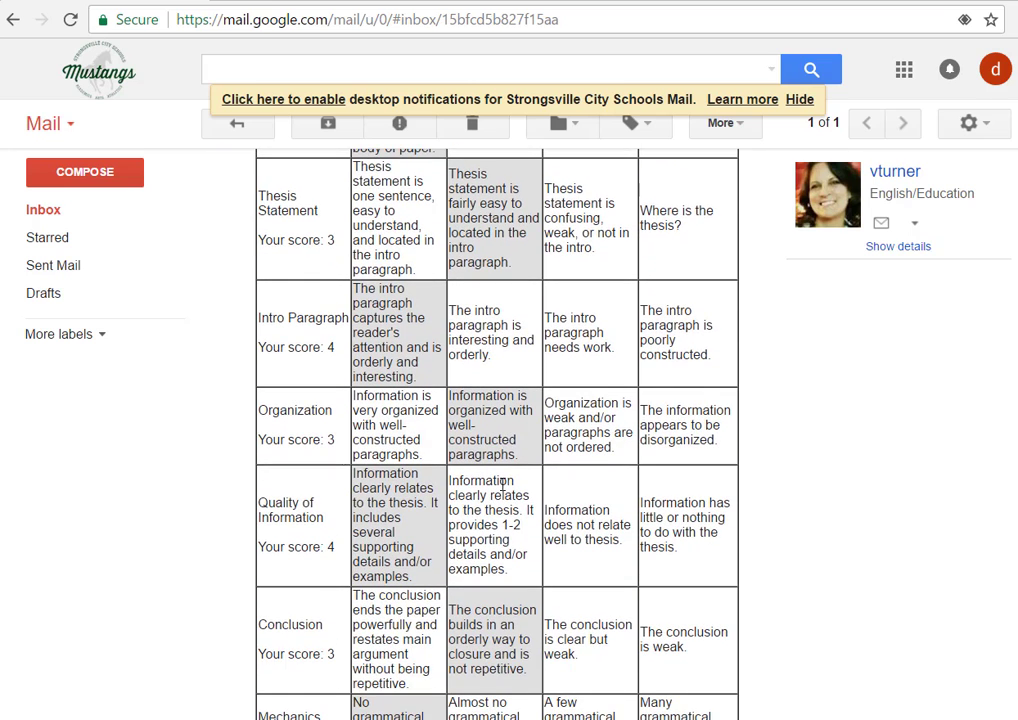
pyautogui.scroll(-4, 390, 490)
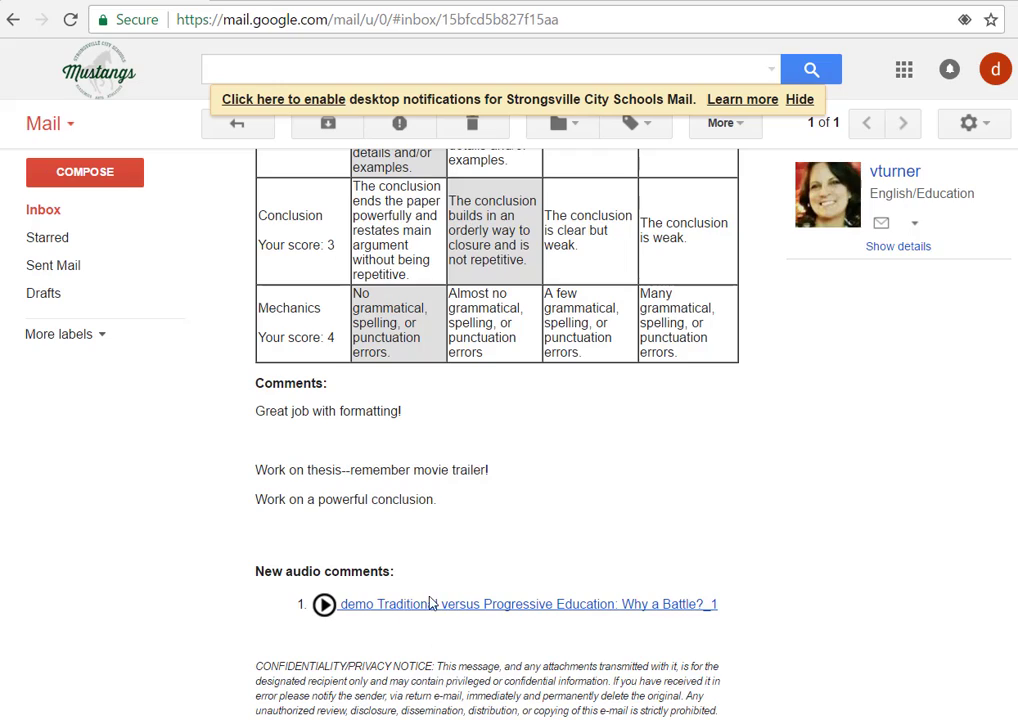
pyautogui.scroll(3, 509, 568)
# Step: Review the Heart of Darkness rubric assessment email in the other student's Gmail and play its audio comment
pyautogui.click(917, 2)
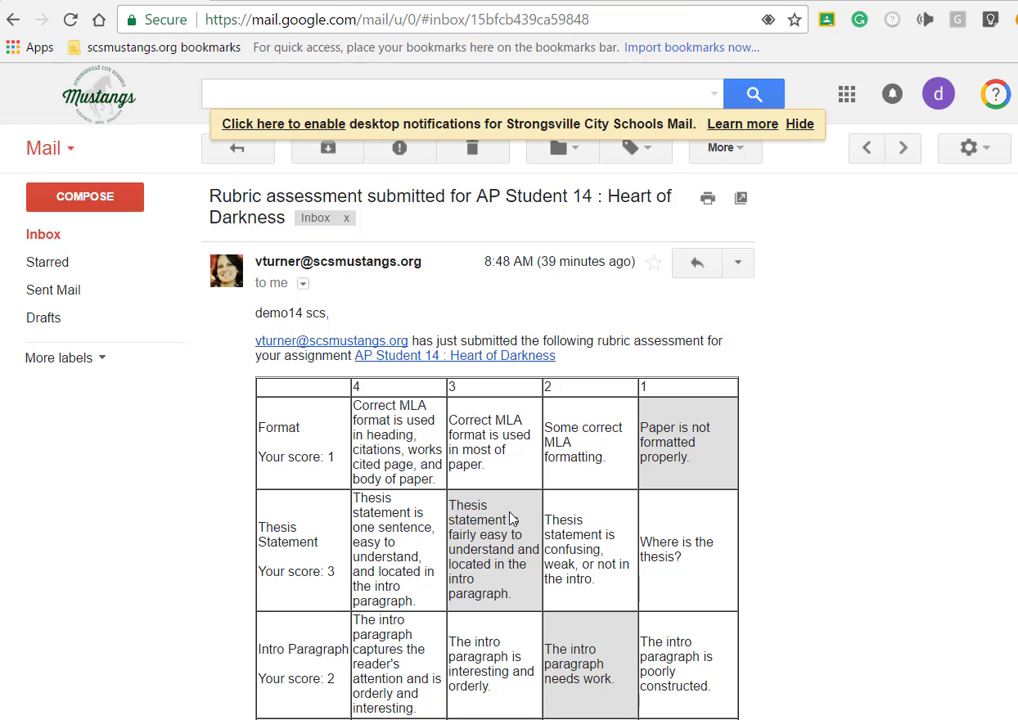
pyautogui.scroll(-6, 346, 474)
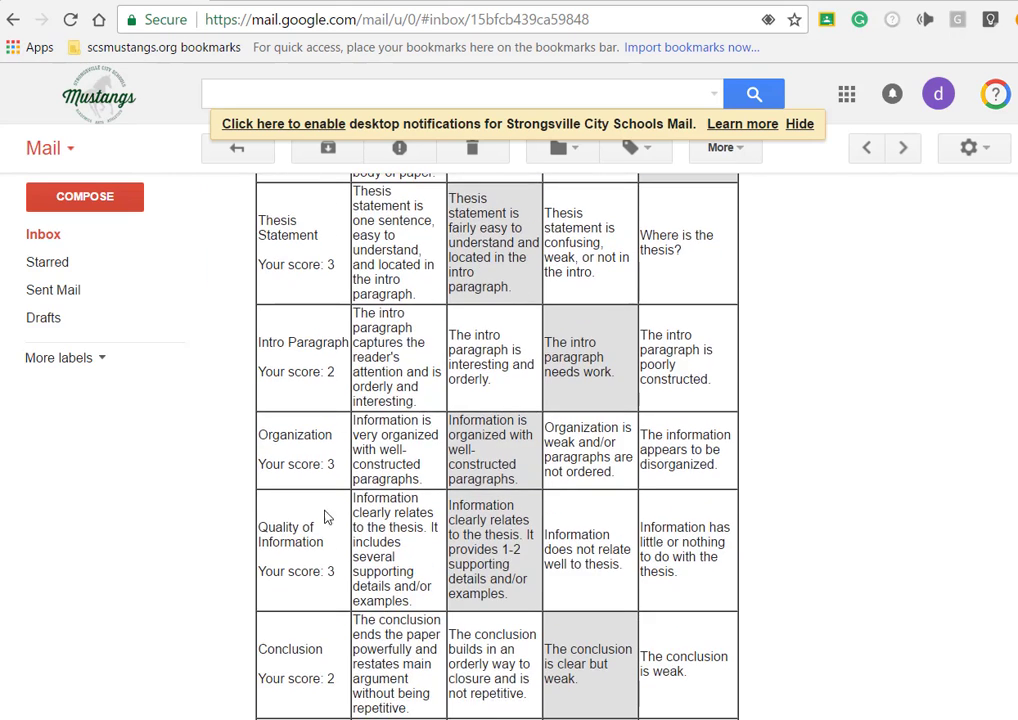
pyautogui.scroll(-3, 350, 560)
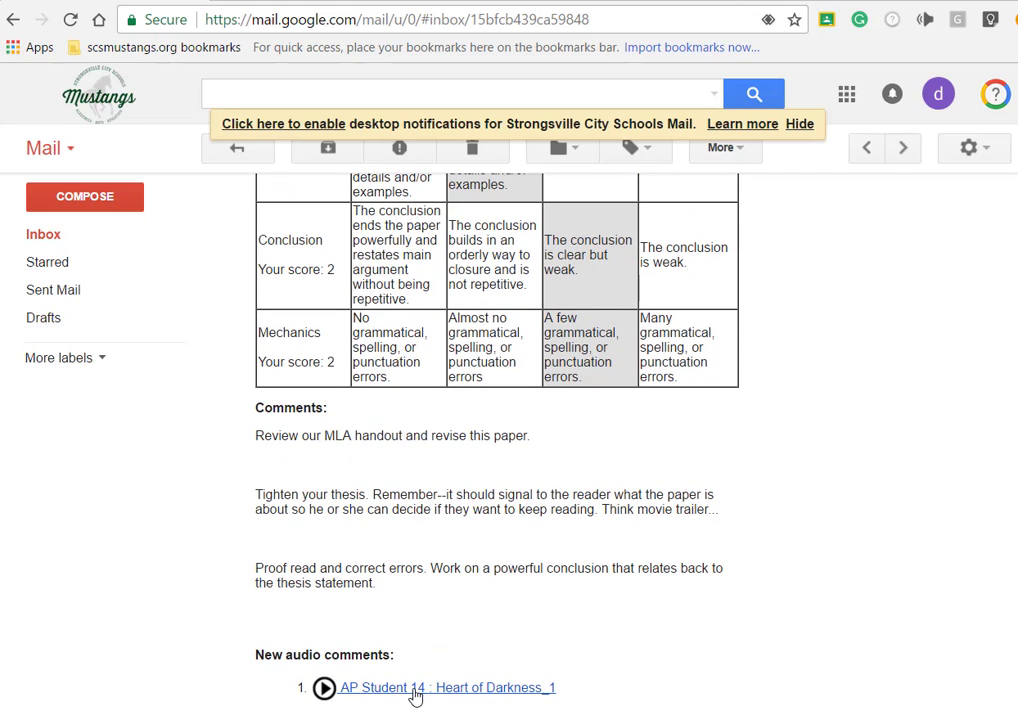
pyautogui.click(415, 690)
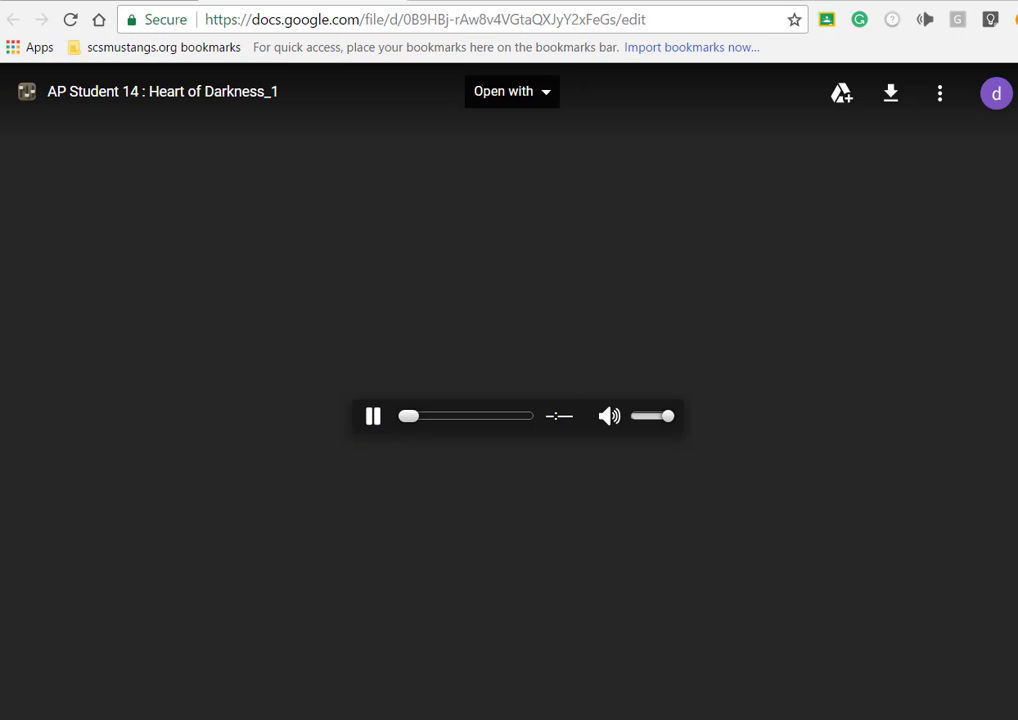
pyautogui.click(374, 422)
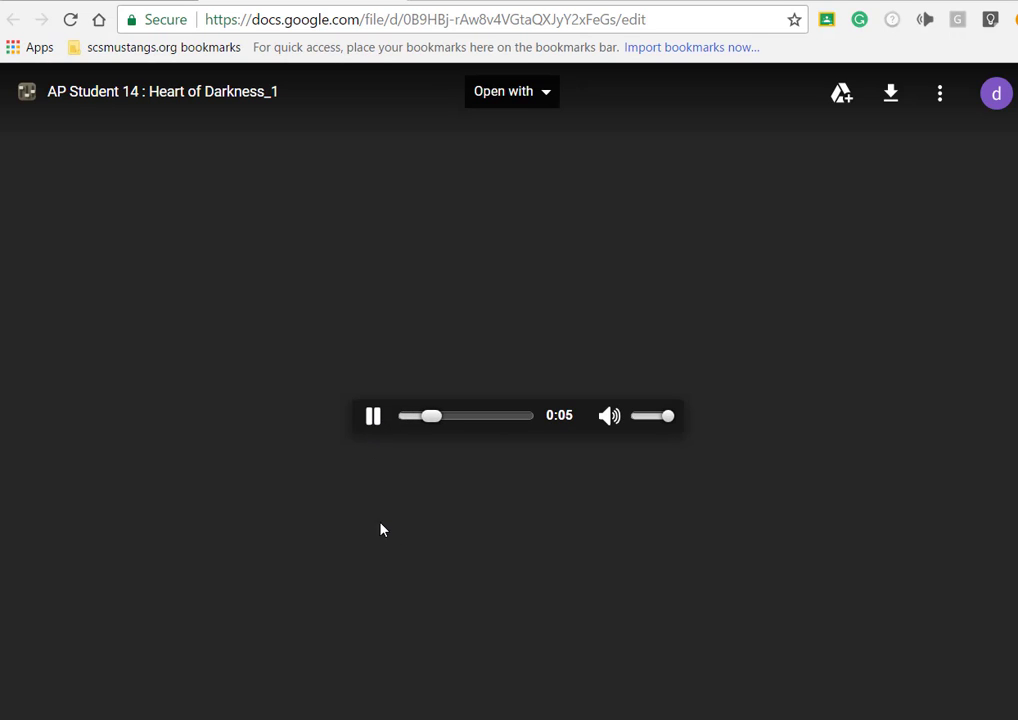
pyautogui.click(373, 418)
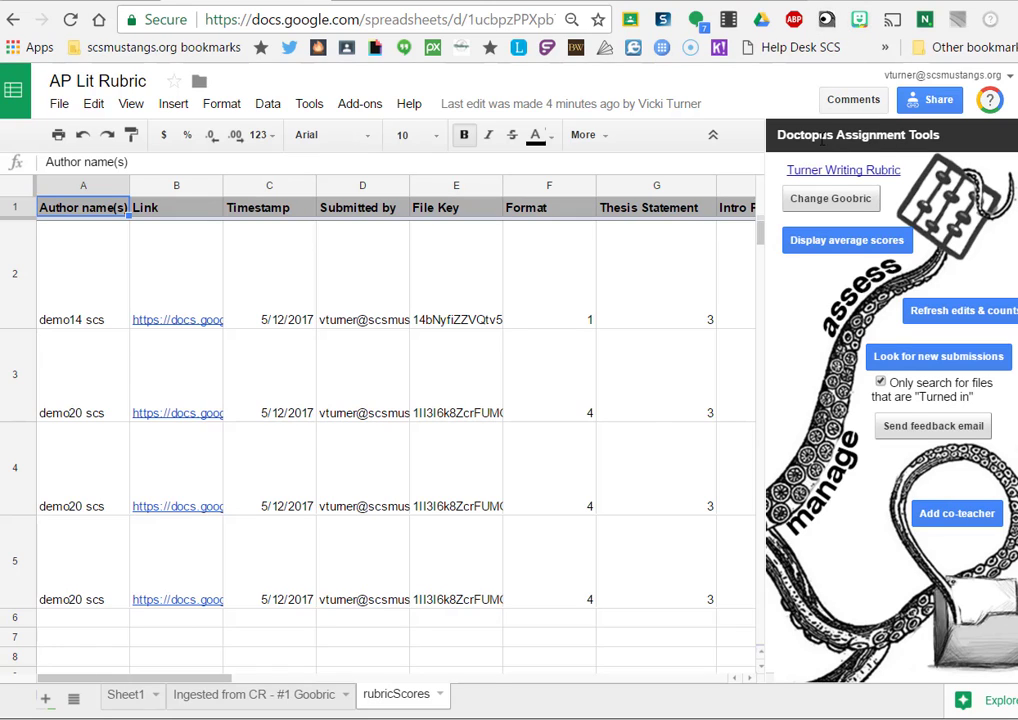
pyautogui.click(358, 104)
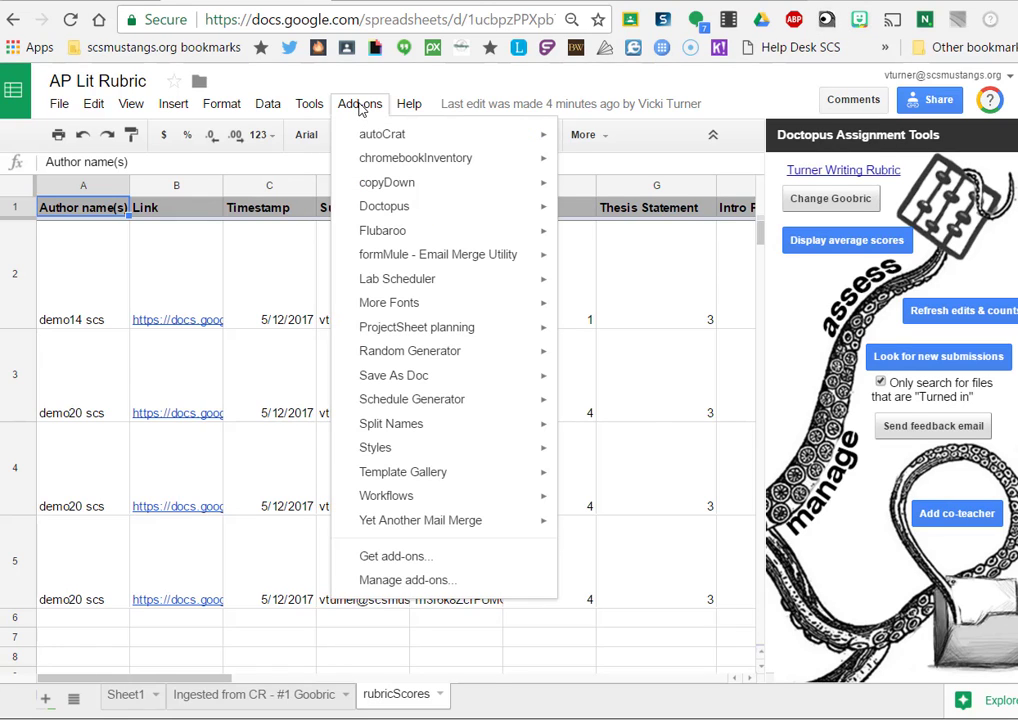
pyautogui.moveTo(398, 216)
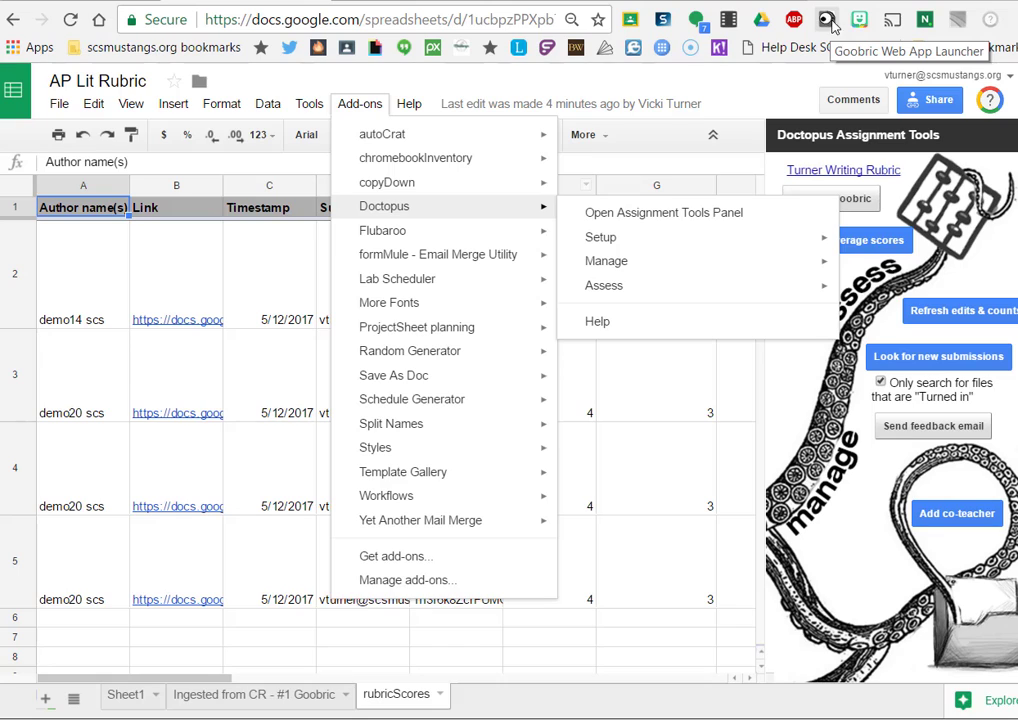
pyautogui.click(760, 78)
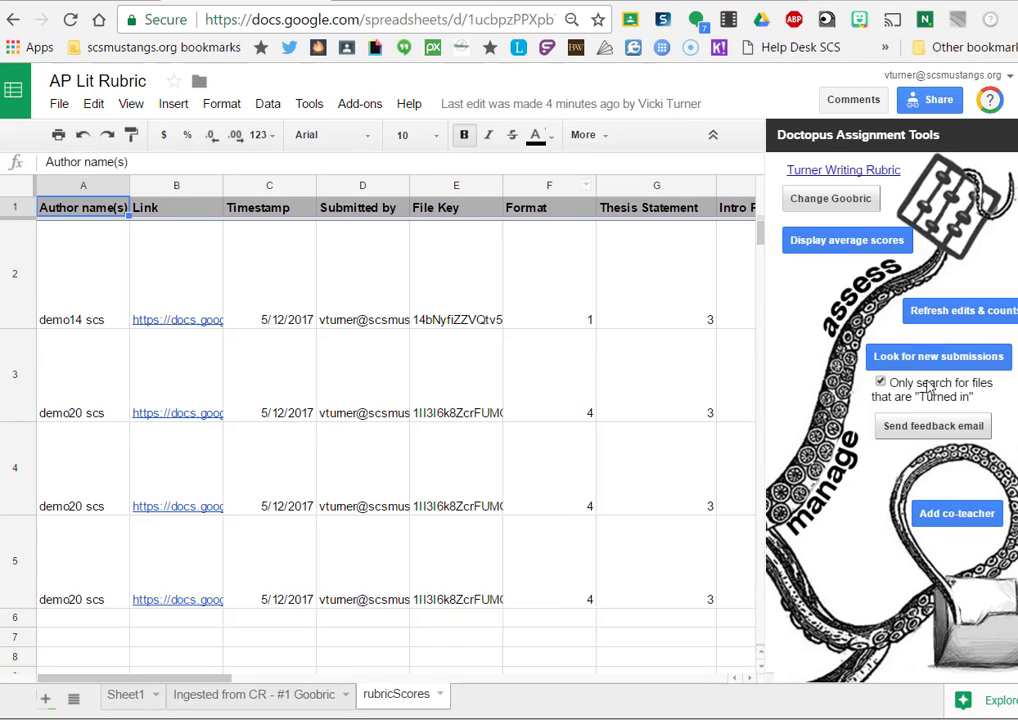